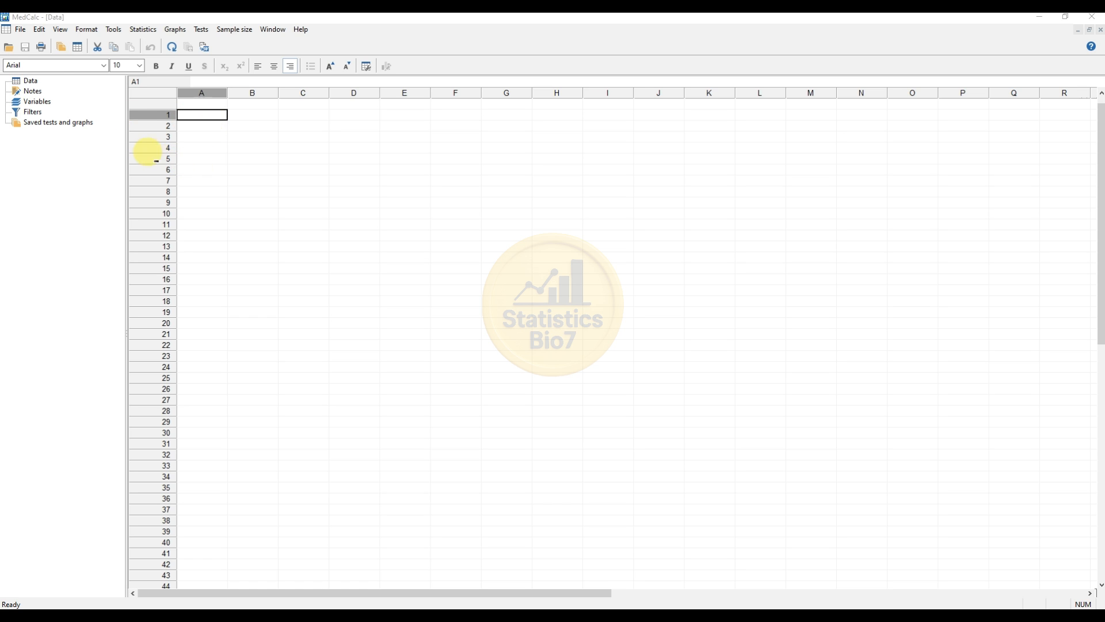
# Open the "Box and Whisker Plot in MedCalc" workbook from its Desktop folder and widen the Hemoglobin_g_dL_ column to fit its heading
pyautogui.click(11, 50)
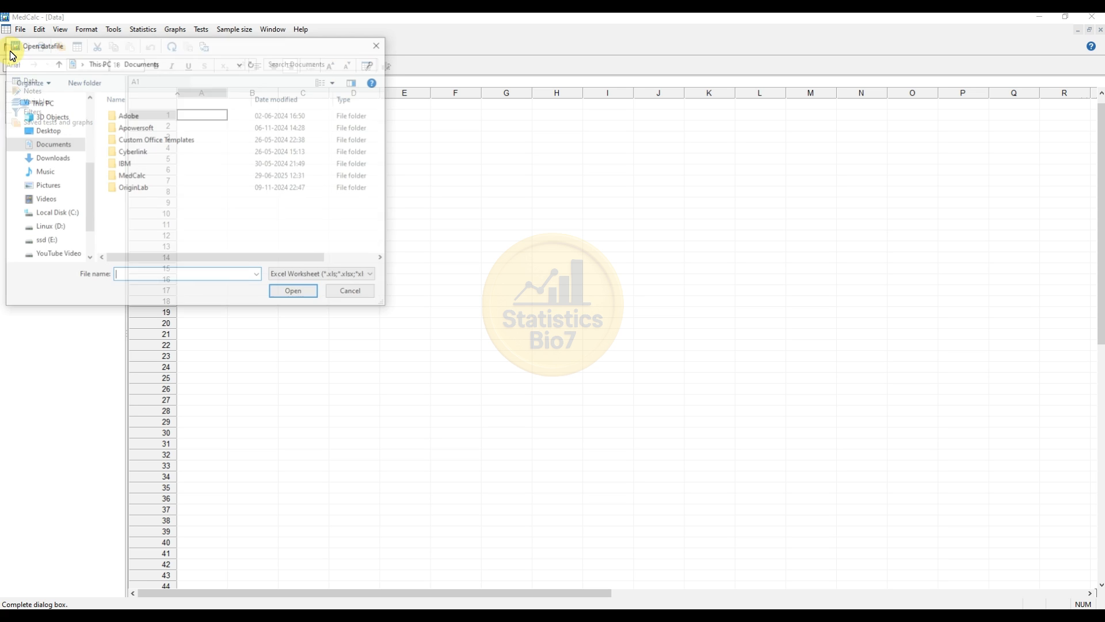
pyautogui.click(62, 132)
pyautogui.doubleClick(150, 141)
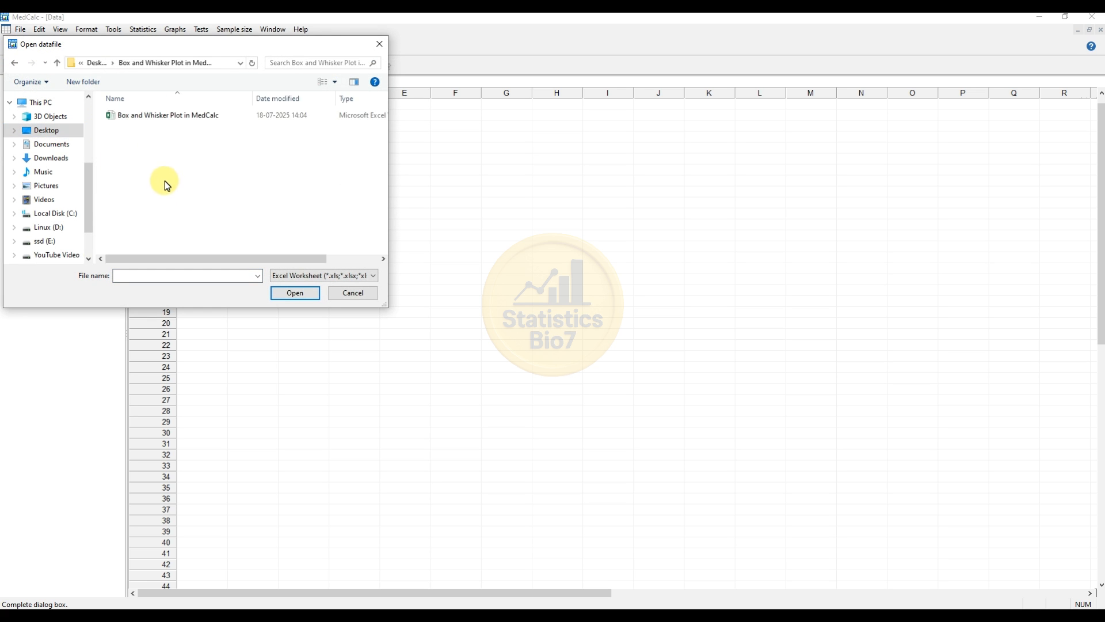
pyautogui.click(152, 119)
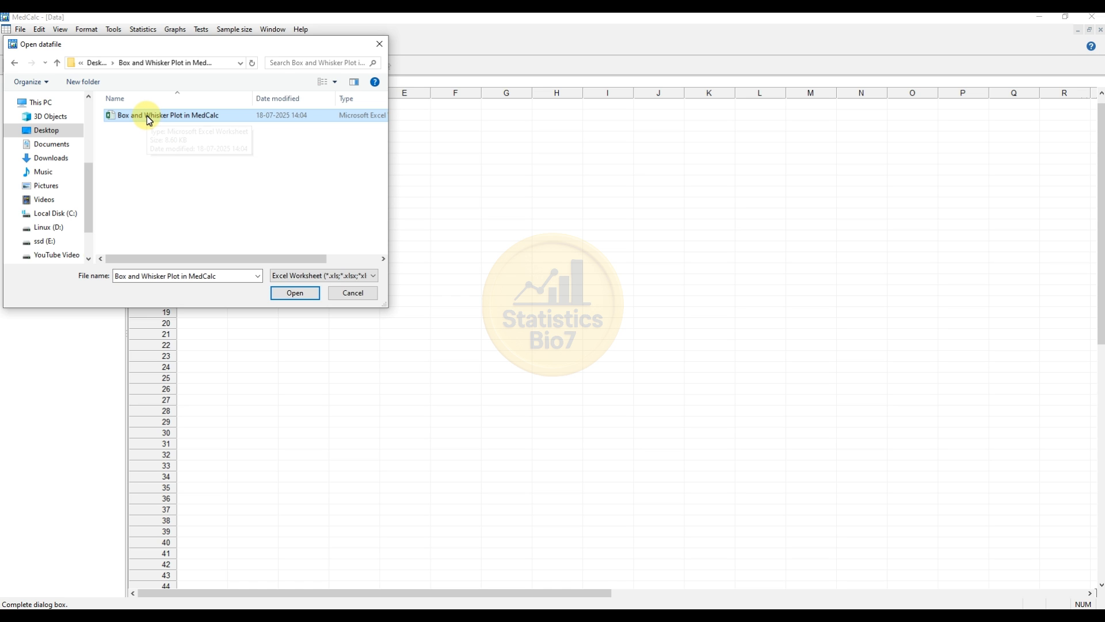
pyautogui.click(294, 294)
pyautogui.moveTo(278, 92); pyautogui.dragTo(304, 93)
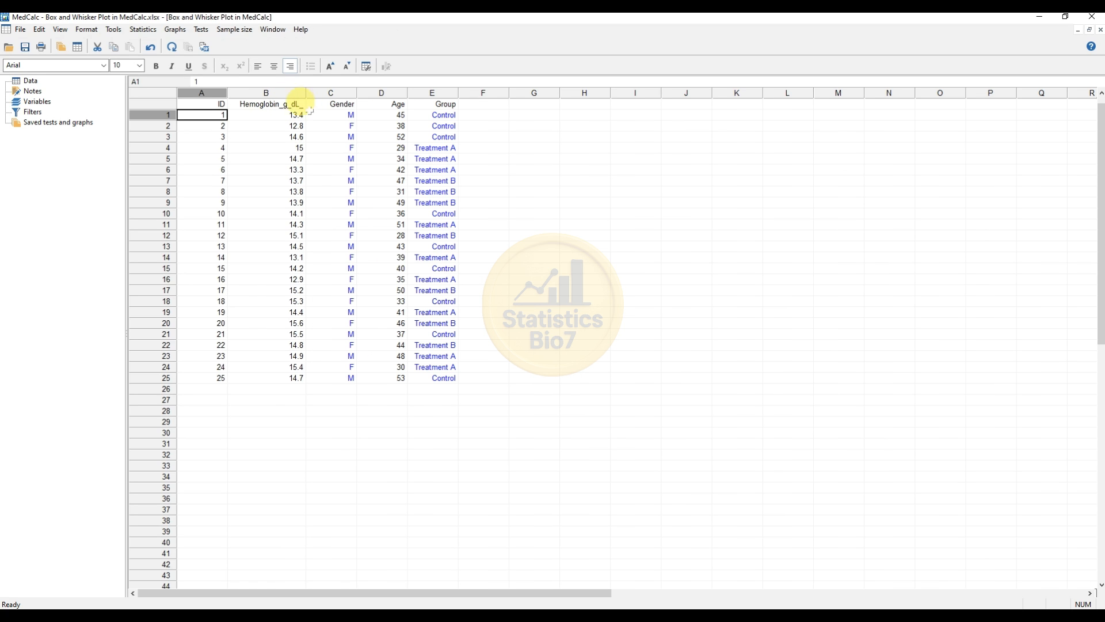
# Create a vertical box-and-whisker distribution plot of Hemoglobin_g_dL_ with all data plotted and no filter
pyautogui.click(136, 31)
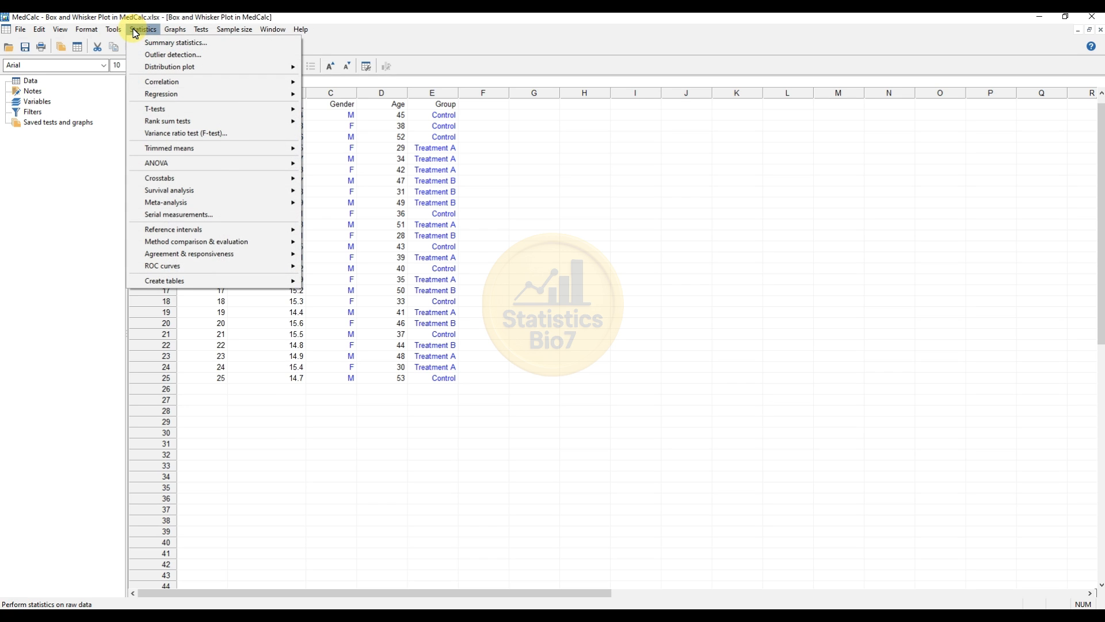
pyautogui.moveTo(153, 68)
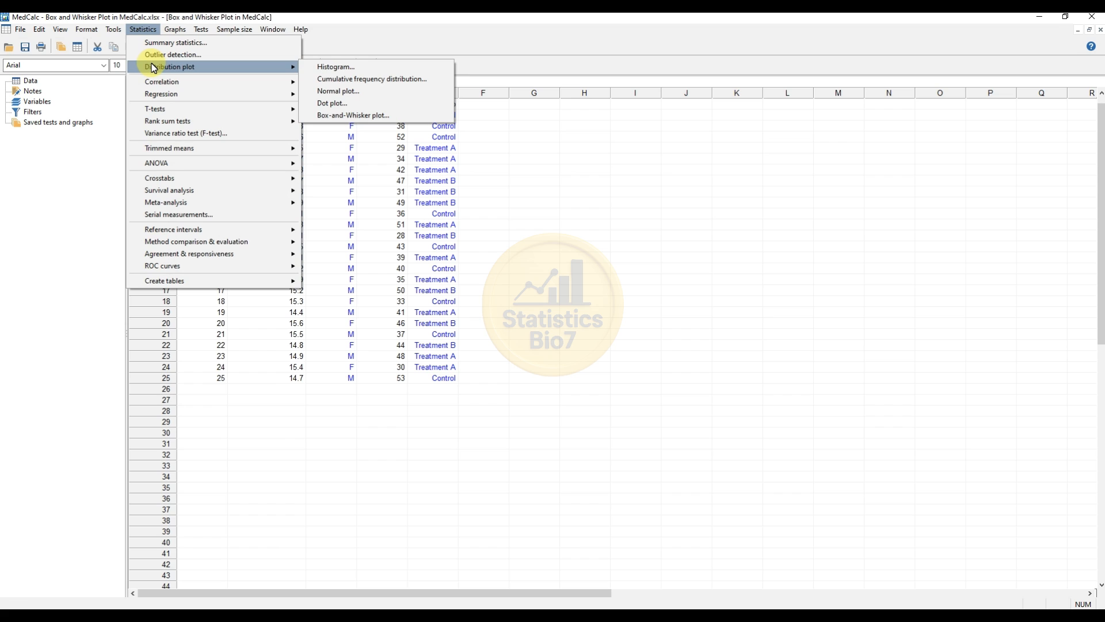
pyautogui.click(335, 116)
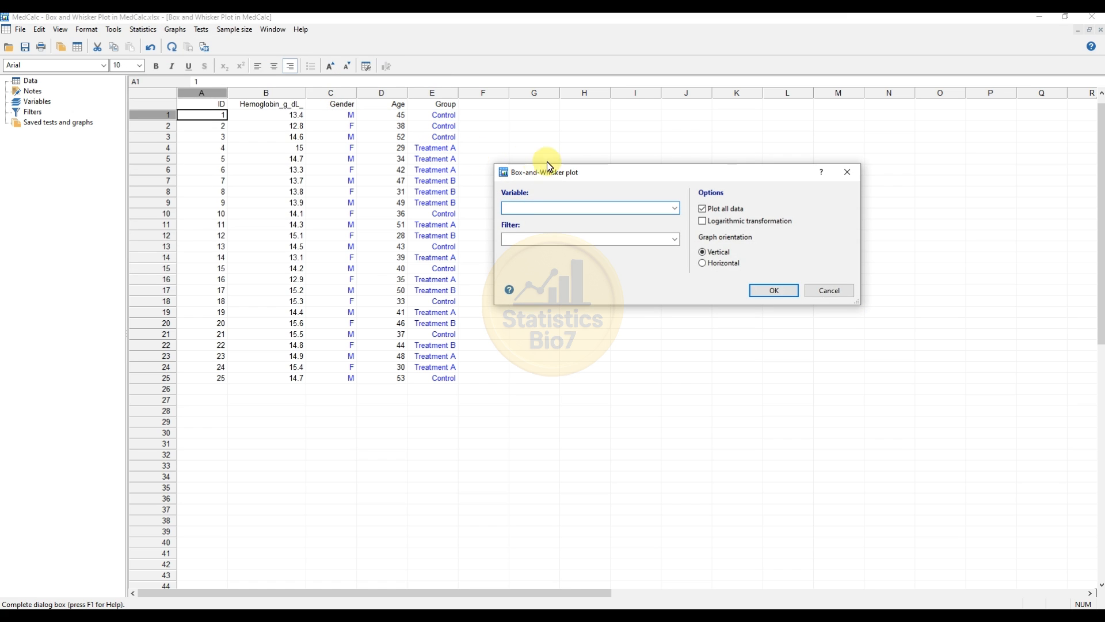
pyautogui.moveTo(569, 177); pyautogui.dragTo(289, 148)
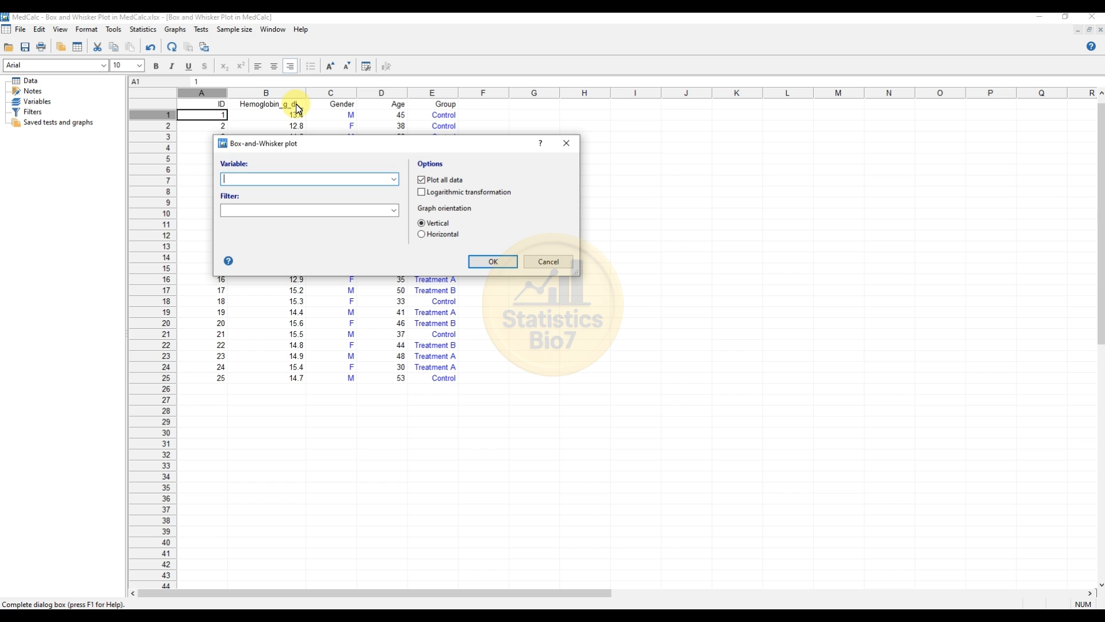
pyautogui.click(395, 180)
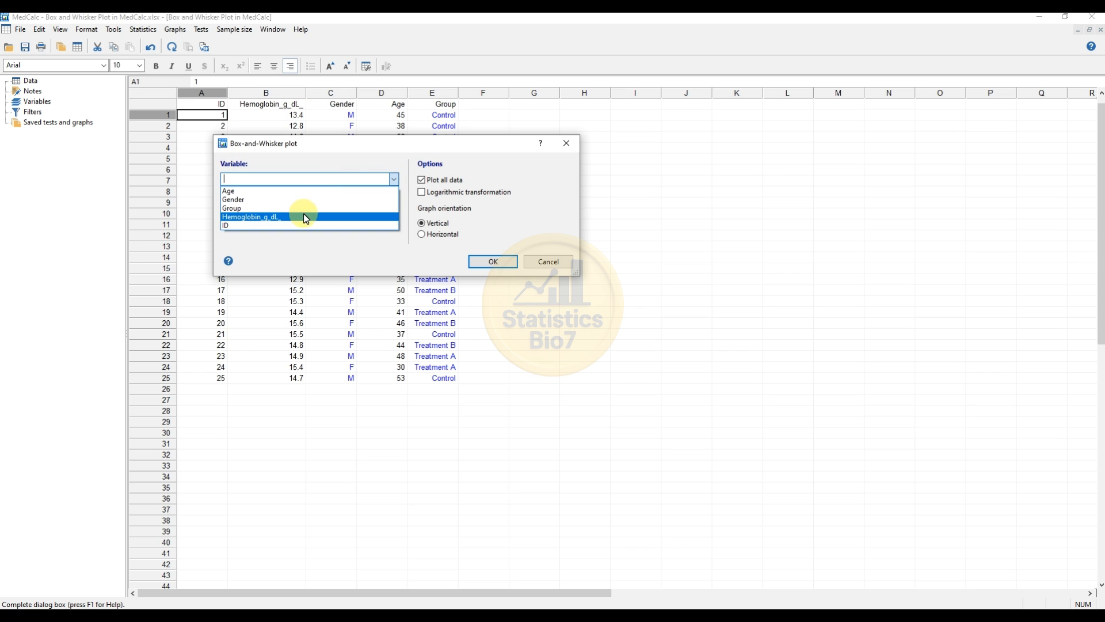
pyautogui.click(304, 218)
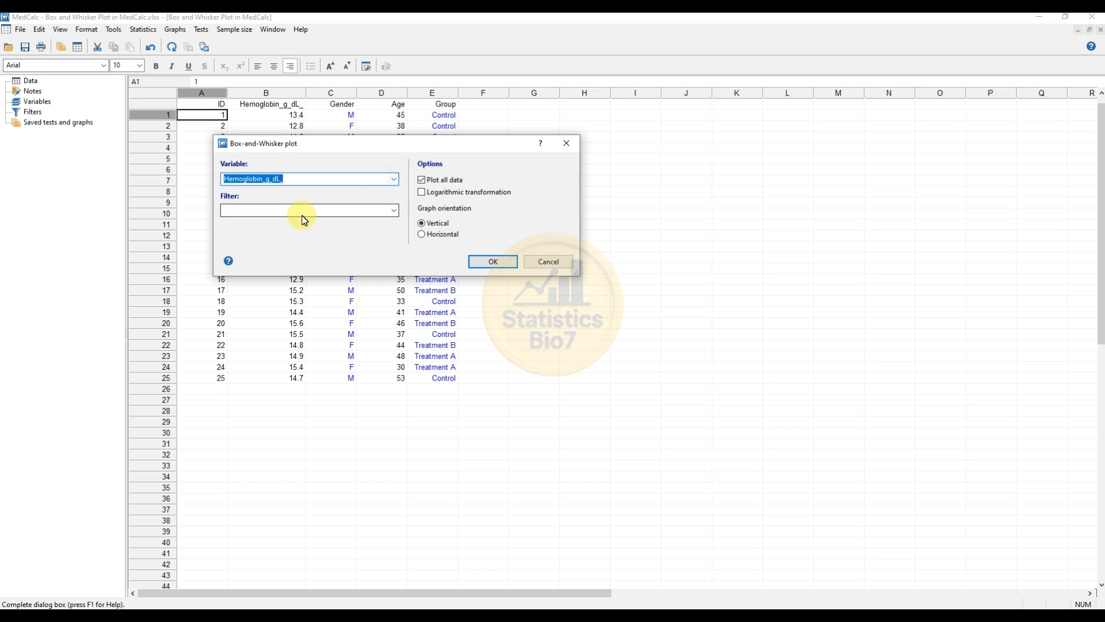
pyautogui.click(301, 210)
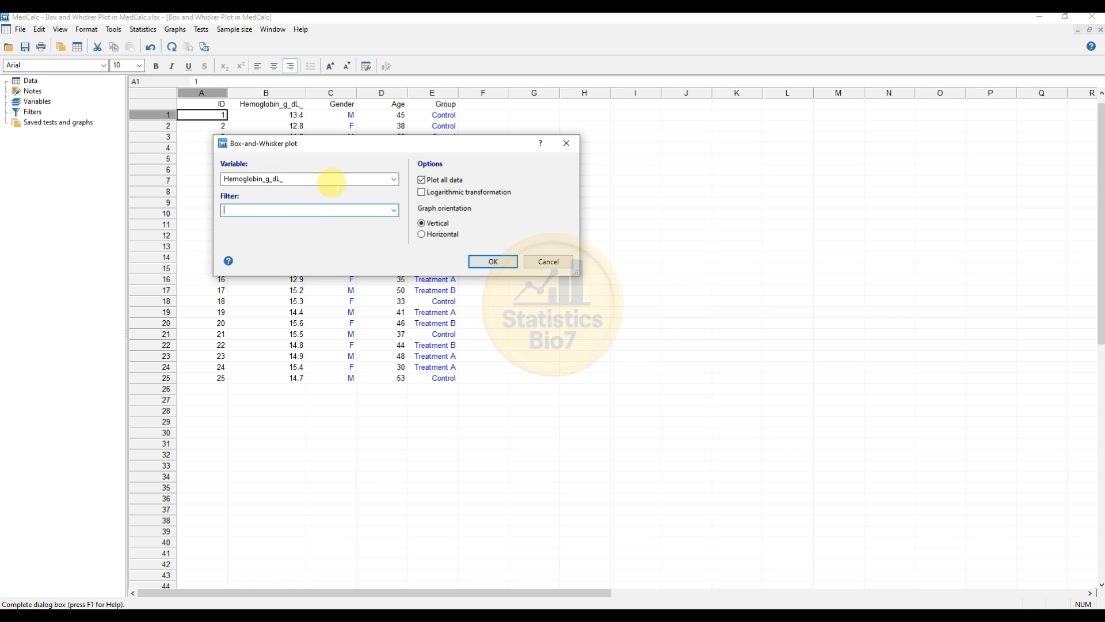
pyautogui.moveTo(338, 145); pyautogui.dragTo(324, 177)
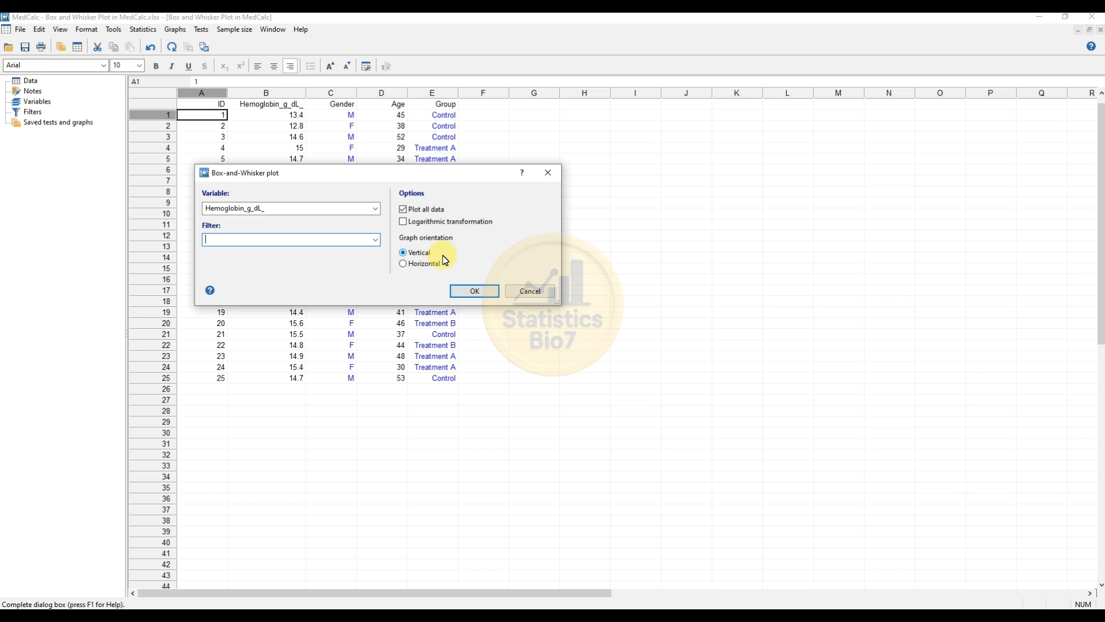
pyautogui.click(482, 296)
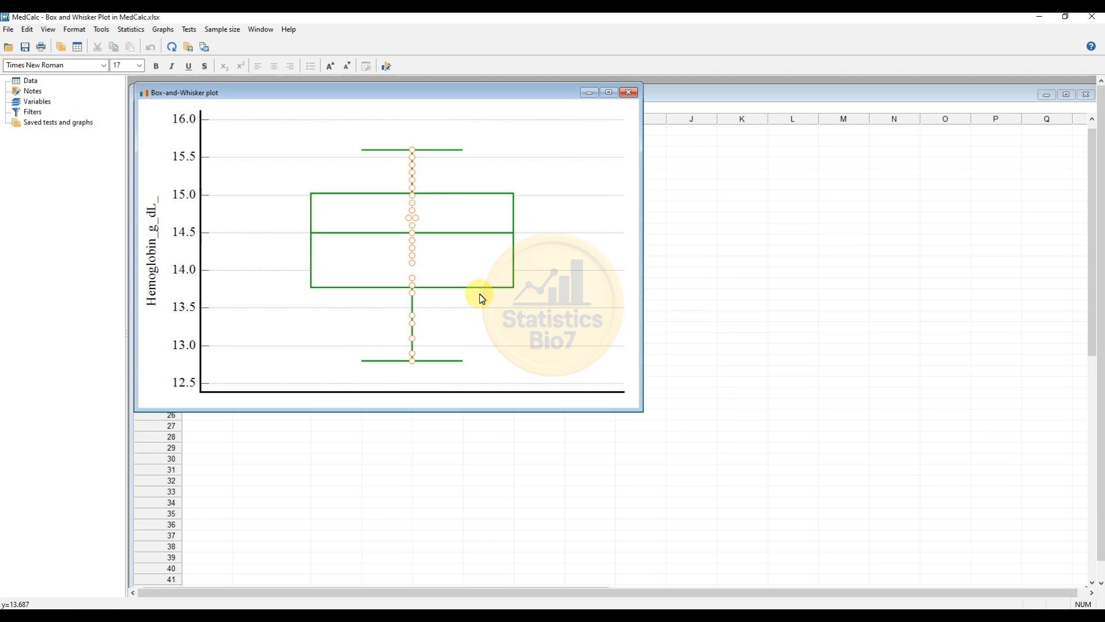
# Move the plot window away from the worksheet's corner and hide the plot's grid lines
pyautogui.moveTo(301, 95); pyautogui.dragTo(364, 138)
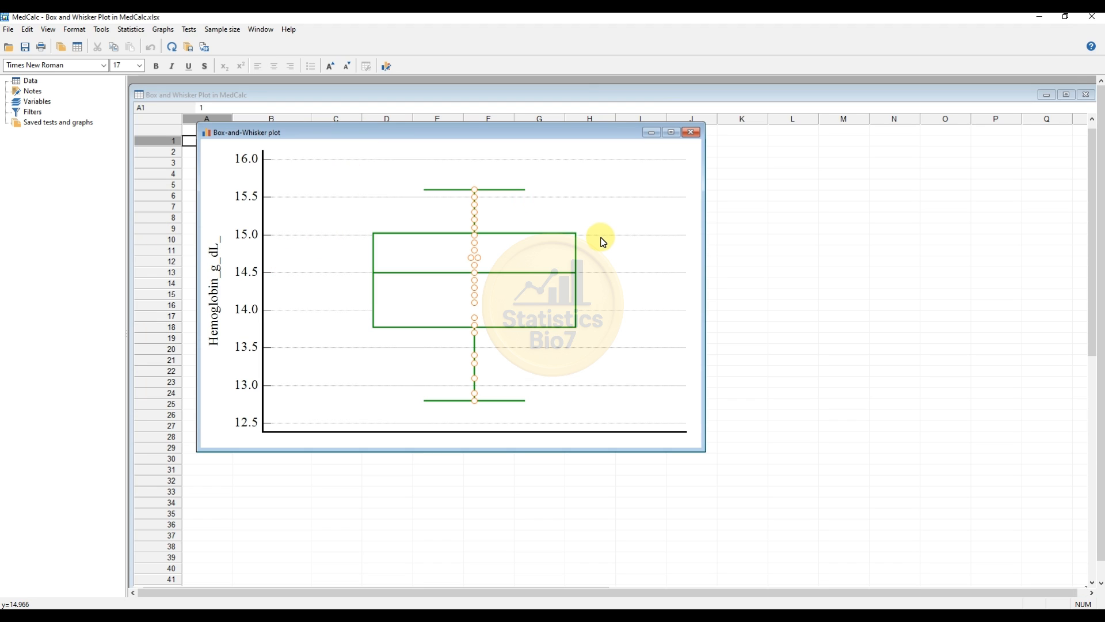
pyautogui.rightClick(591, 200)
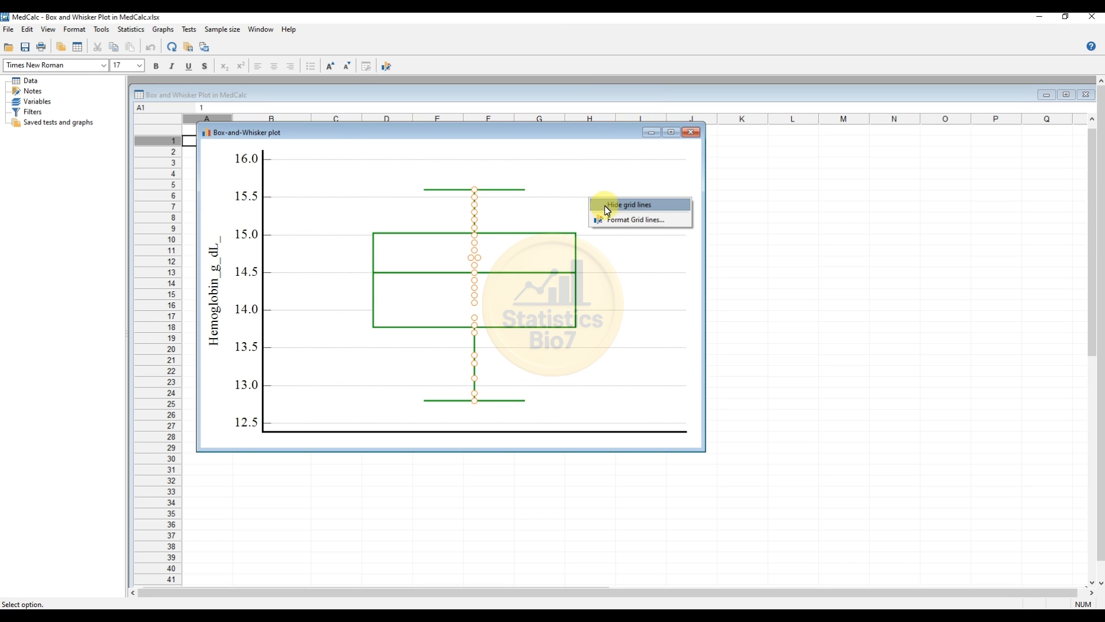
pyautogui.click(610, 207)
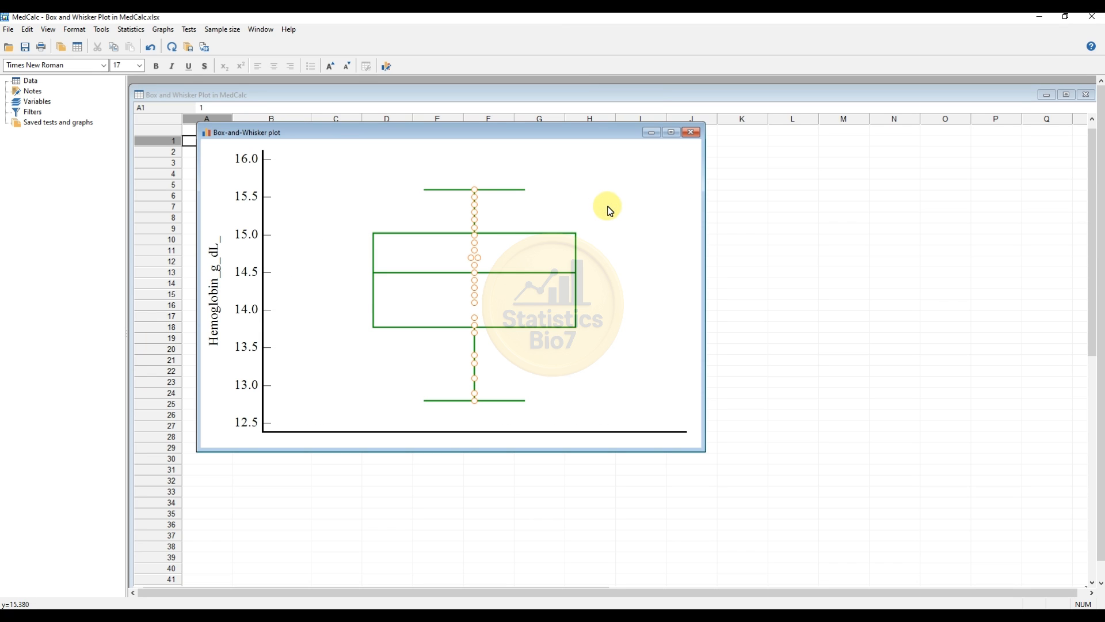
# Set the box-and-whisker fill color to turquoise with a solid fill style
pyautogui.rightClick(550, 252)
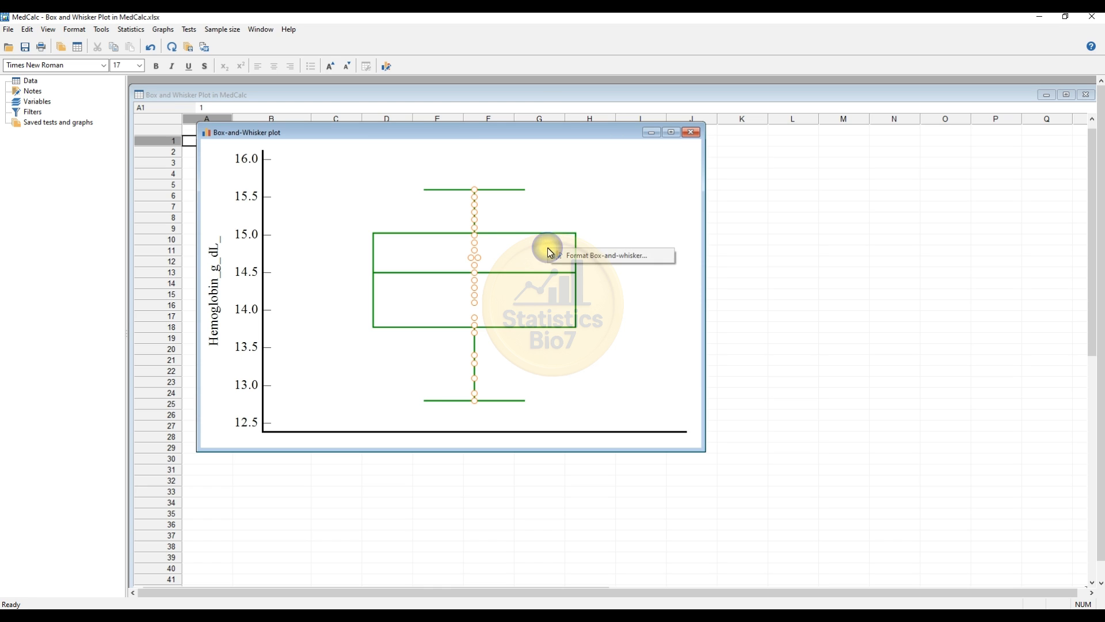
pyautogui.click(577, 256)
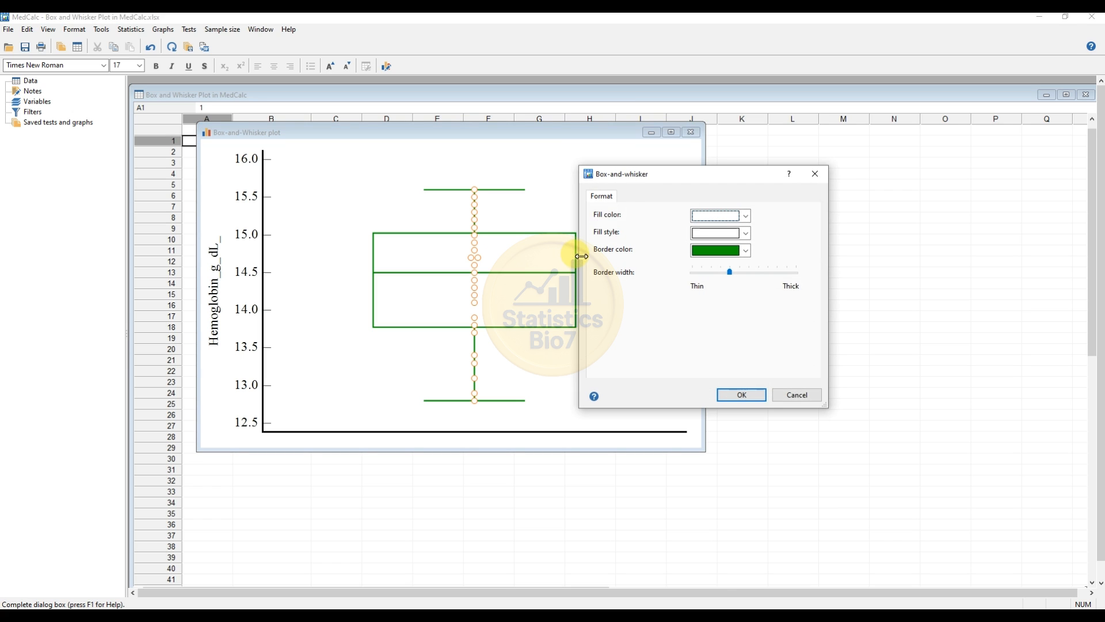
pyautogui.moveTo(641, 183); pyautogui.dragTo(661, 179)
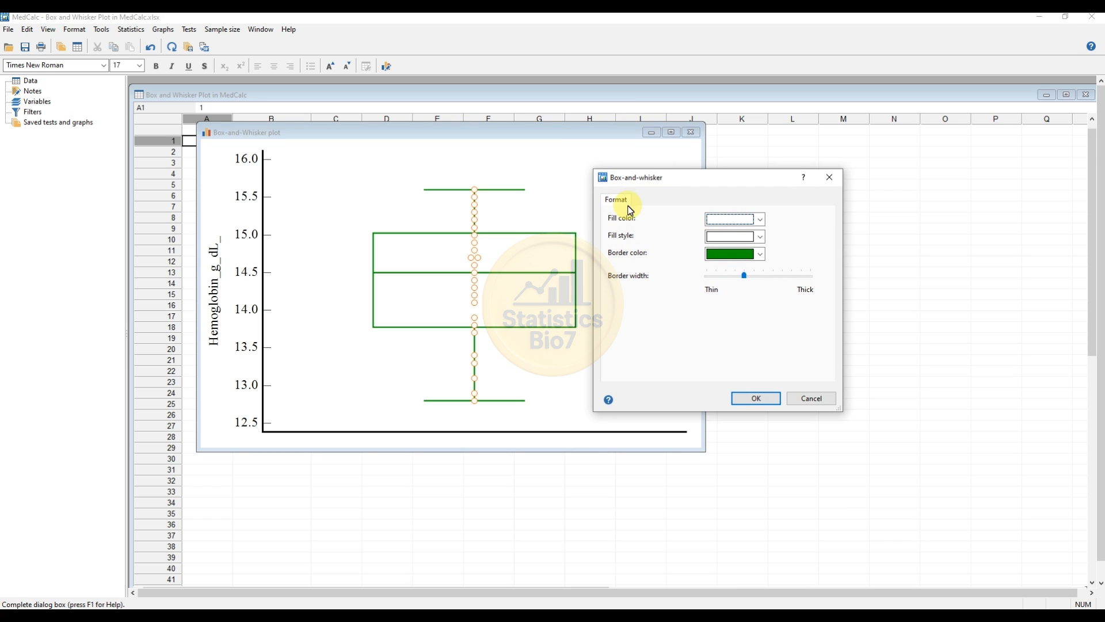
pyautogui.click(760, 219)
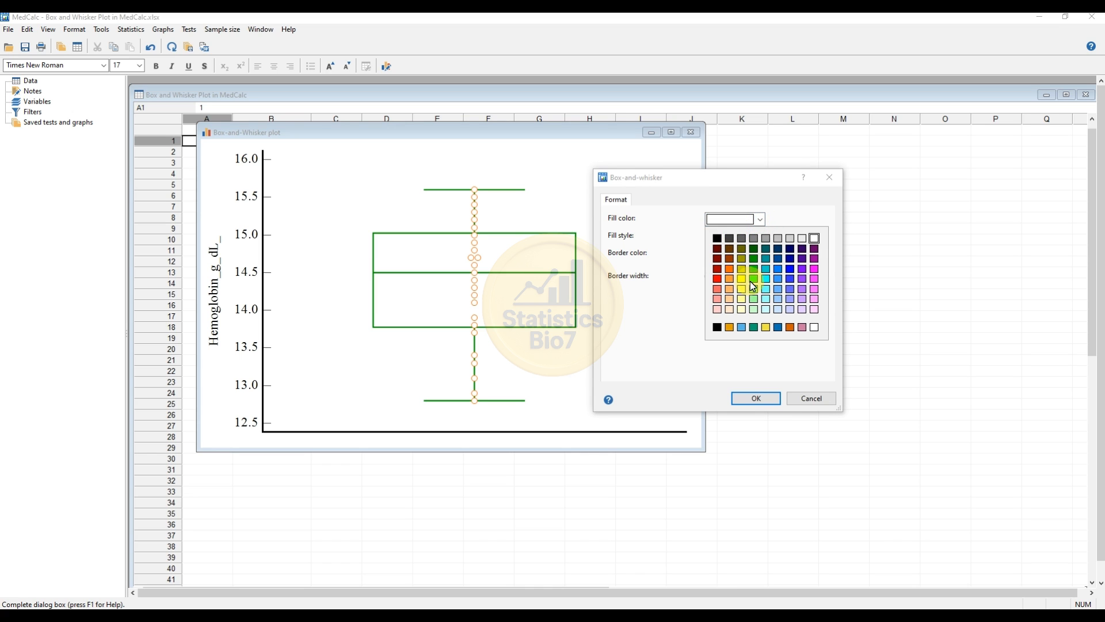
pyautogui.click(766, 269)
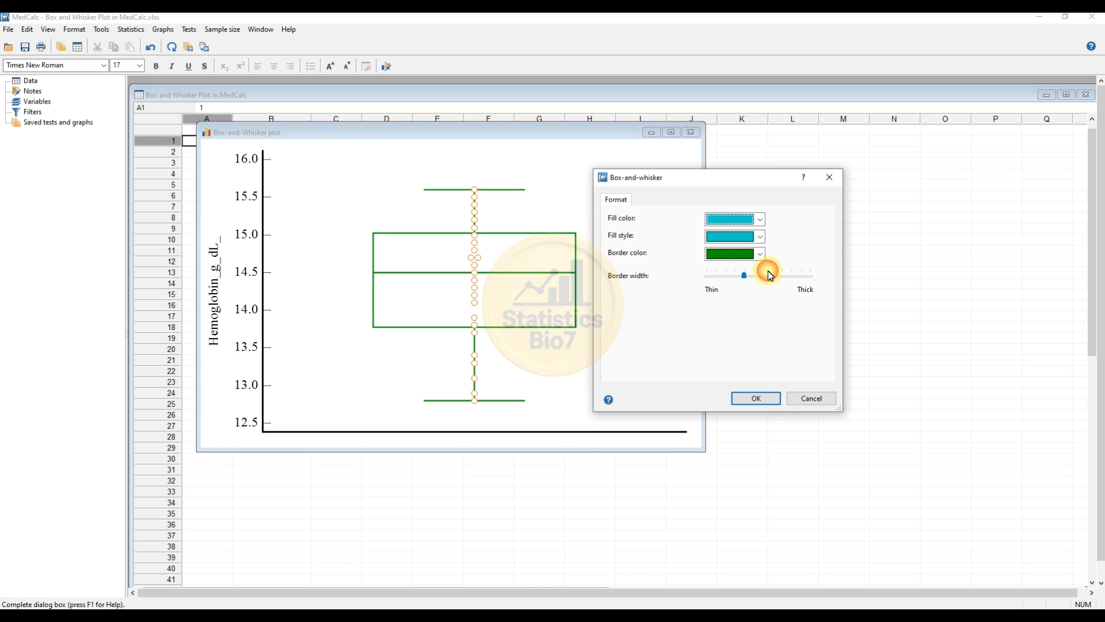
pyautogui.click(760, 237)
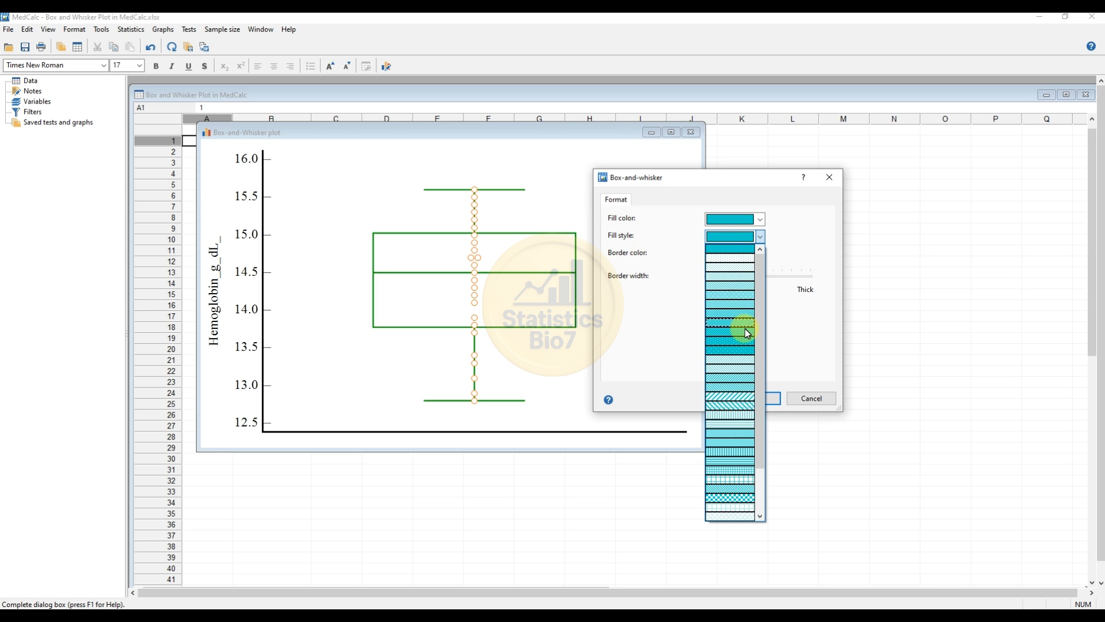
pyautogui.scroll(2, 730, 451)
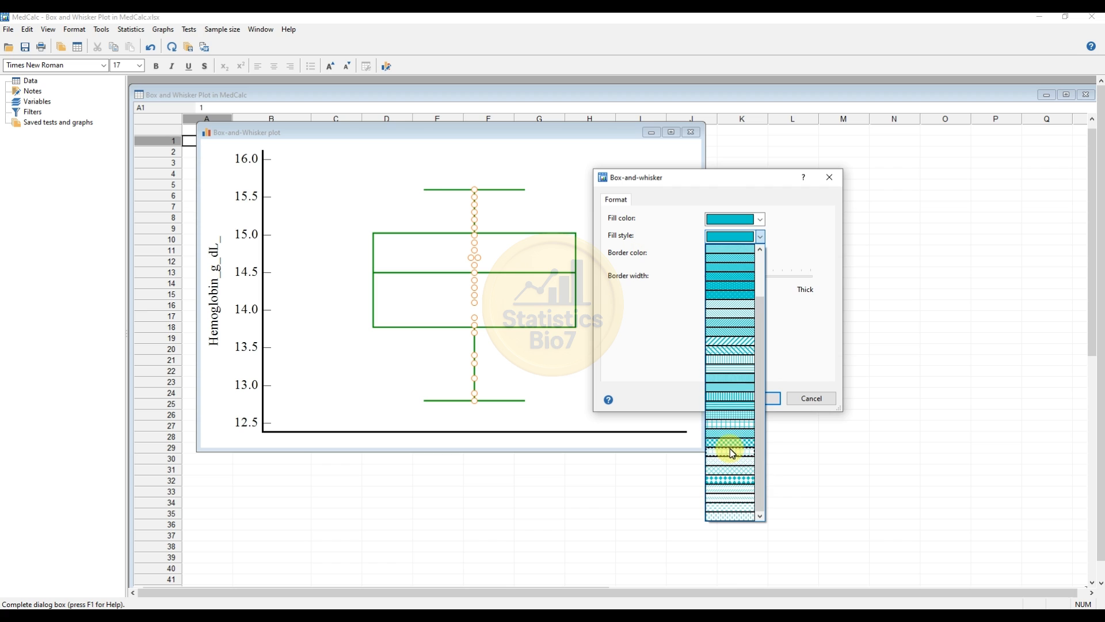
pyautogui.scroll(2, 733, 433)
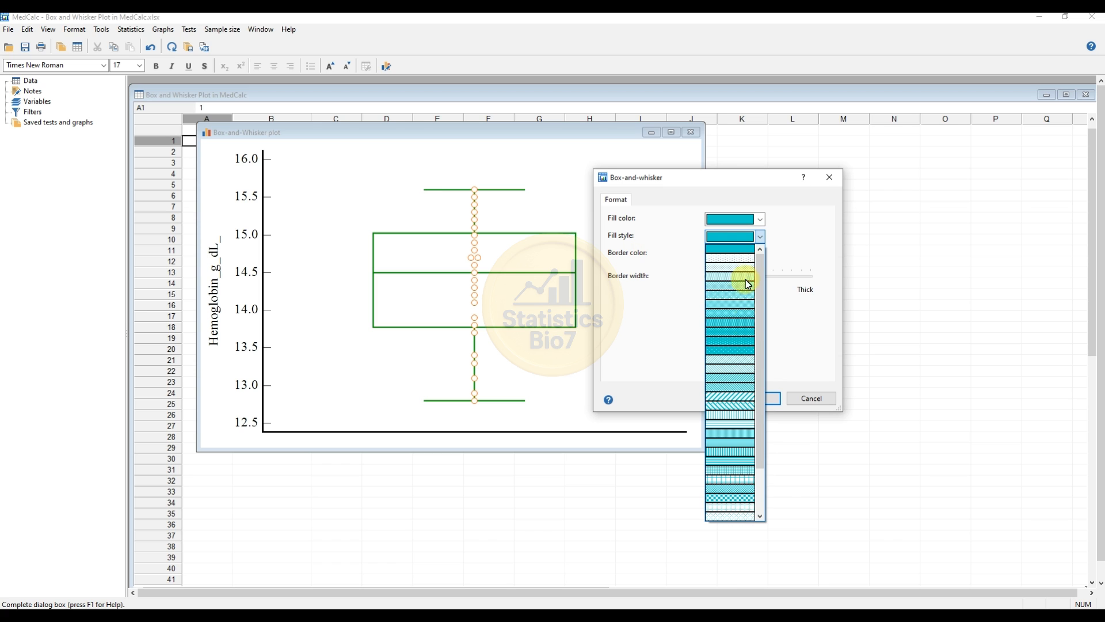
pyautogui.click(741, 247)
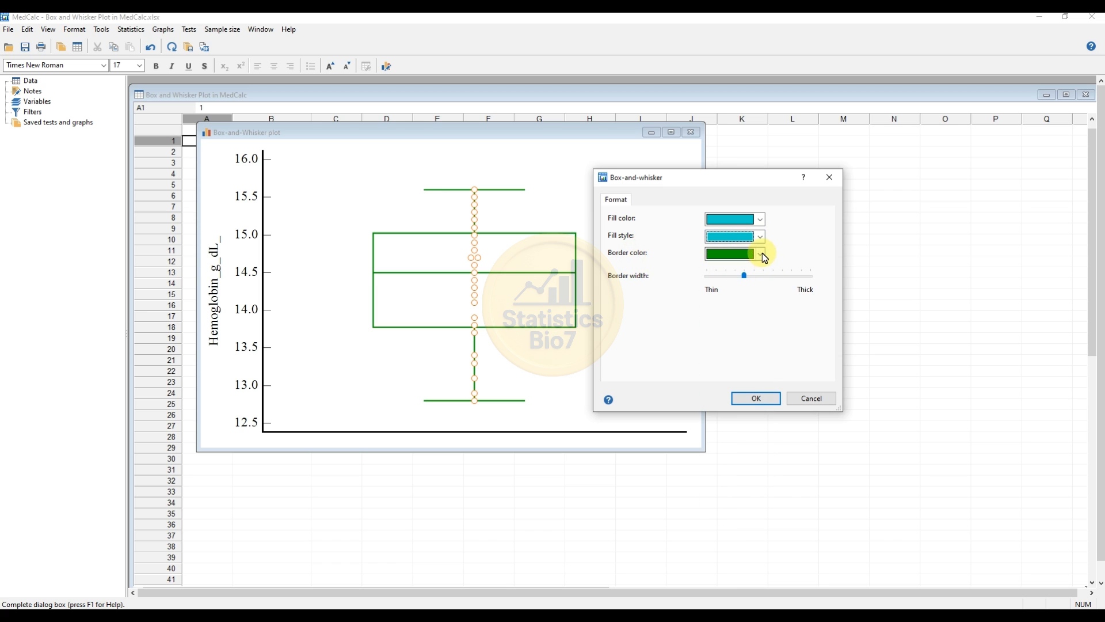
# Set the box-and-whisker border color to black, make the border slightly thicker, and apply the formatting
pyautogui.click(762, 254)
pyautogui.click(716, 273)
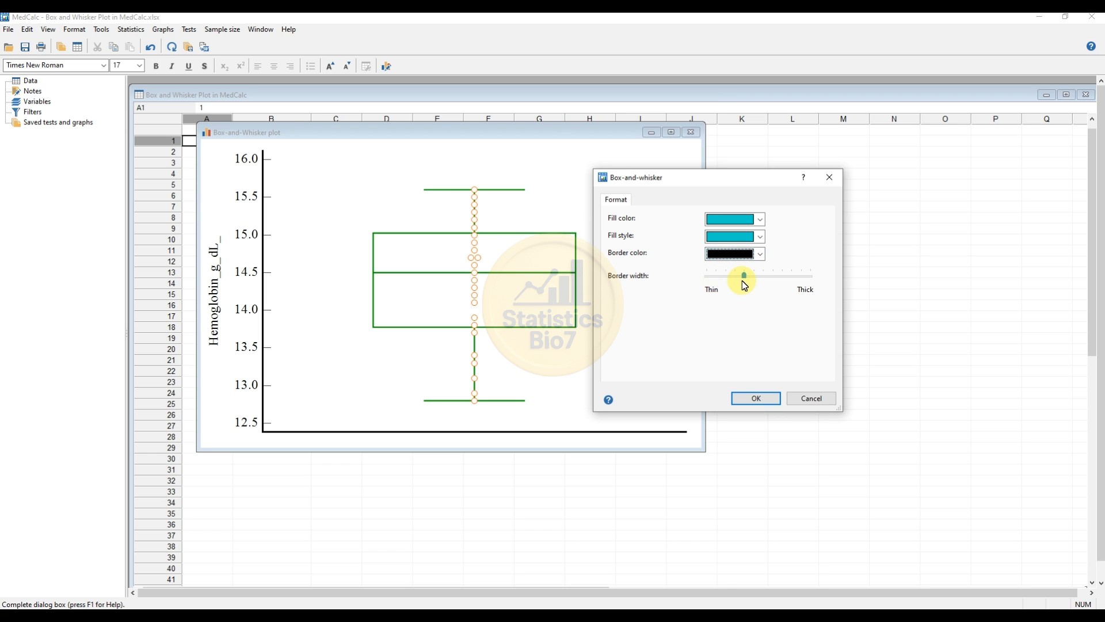
pyautogui.moveTo(745, 277); pyautogui.dragTo(754, 278)
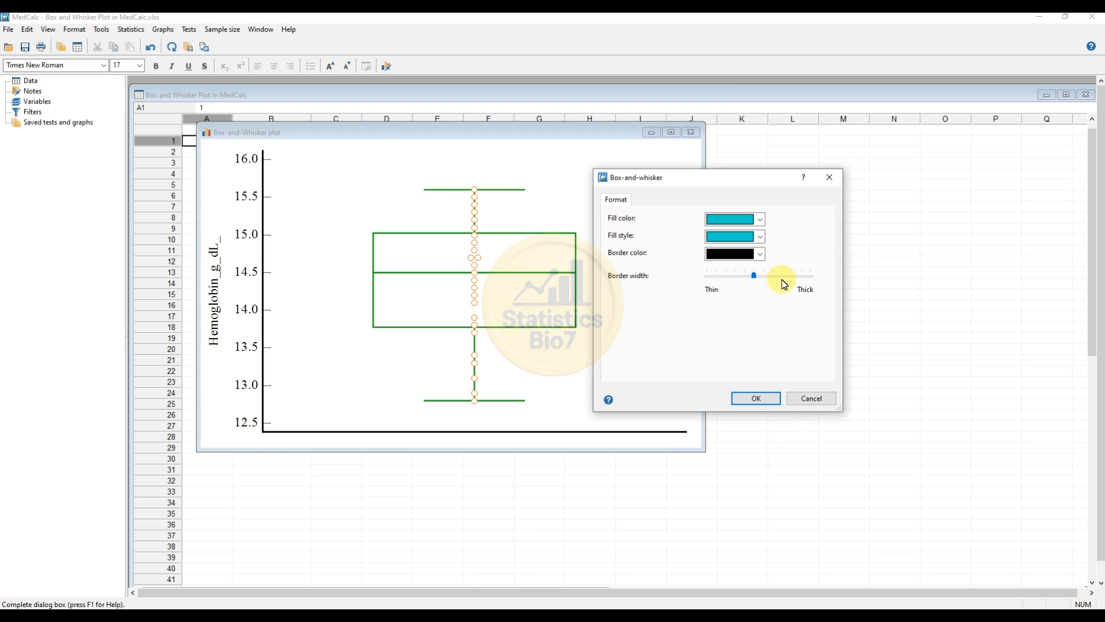
pyautogui.click(755, 398)
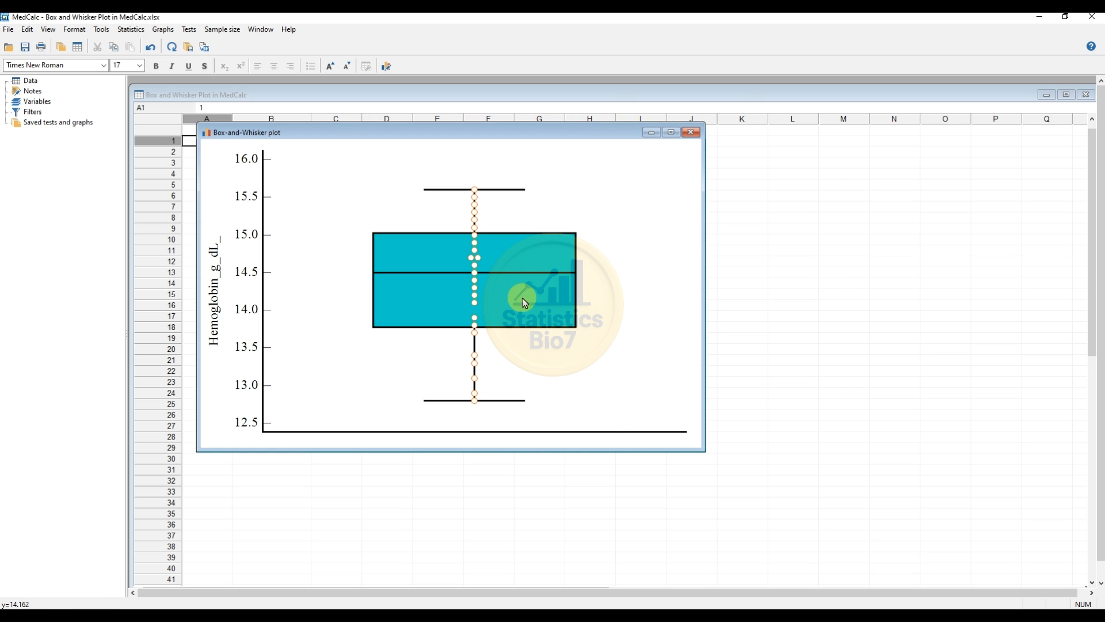
# Set the marker color of the plot's data points to red
pyautogui.rightClick(473, 274)
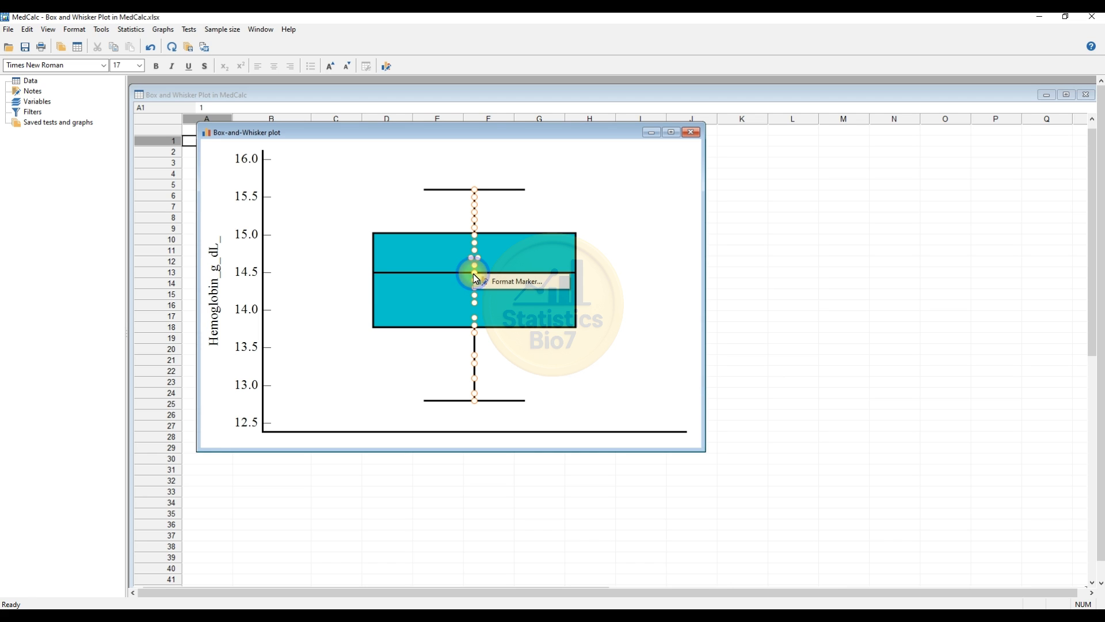
pyautogui.click(510, 283)
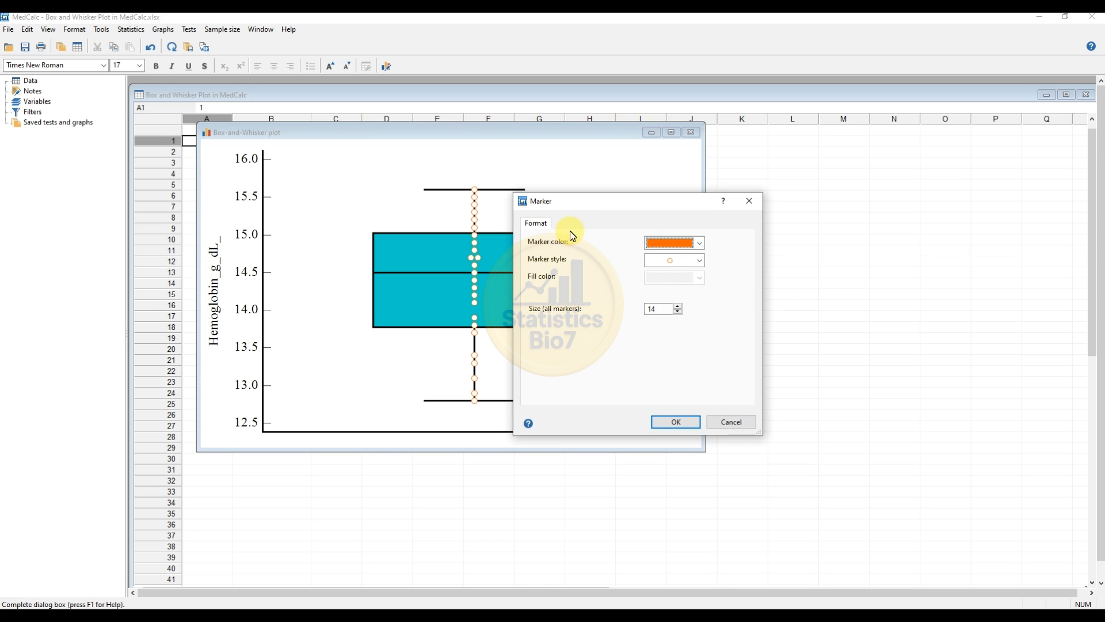
pyautogui.moveTo(577, 206); pyautogui.dragTo(644, 201)
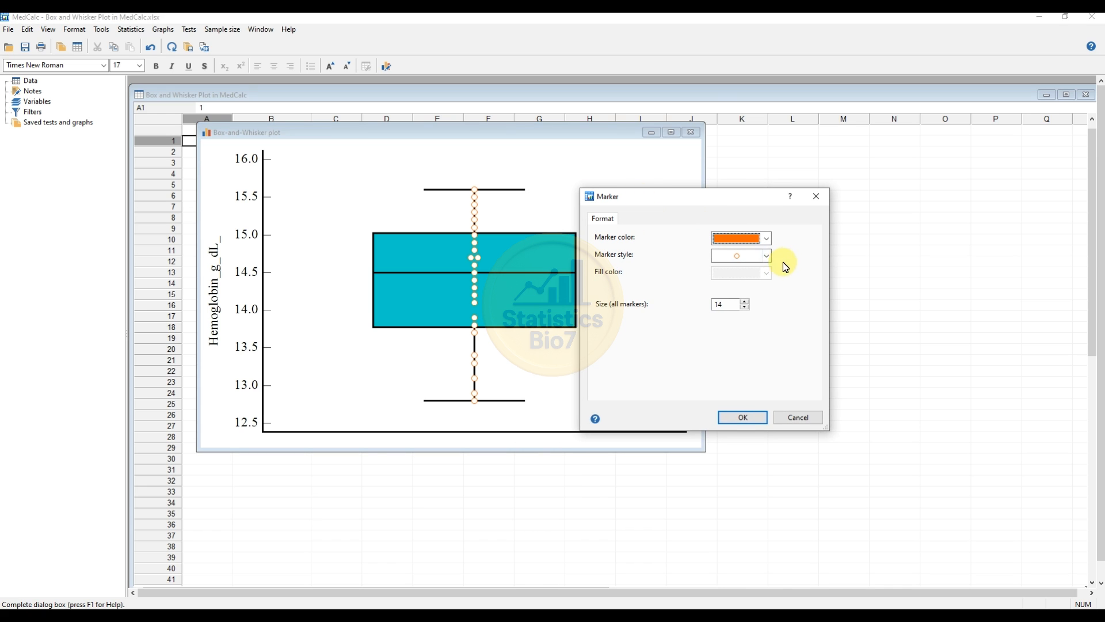
pyautogui.click(767, 238)
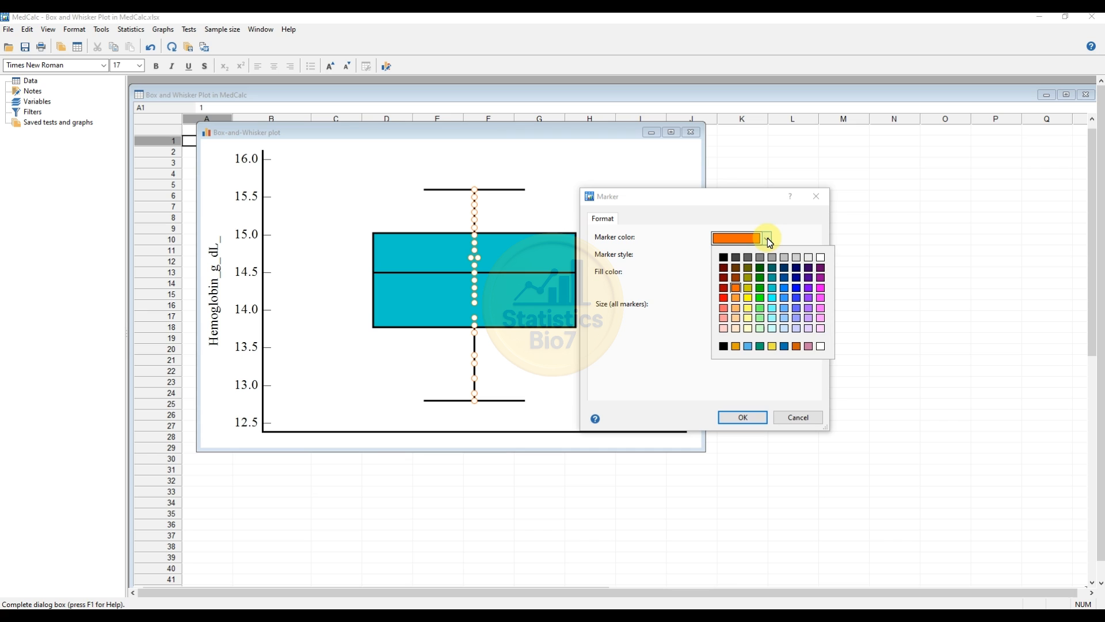
pyautogui.click(725, 298)
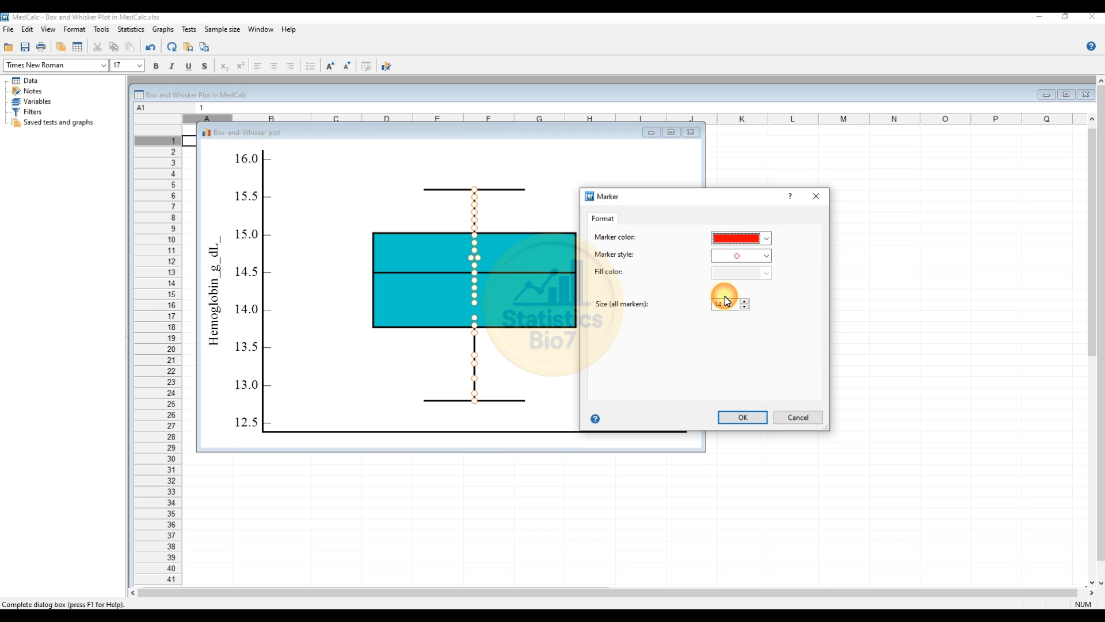
# Change the data point markers to filled circles with a red fill color and apply the formatting
pyautogui.click(768, 256)
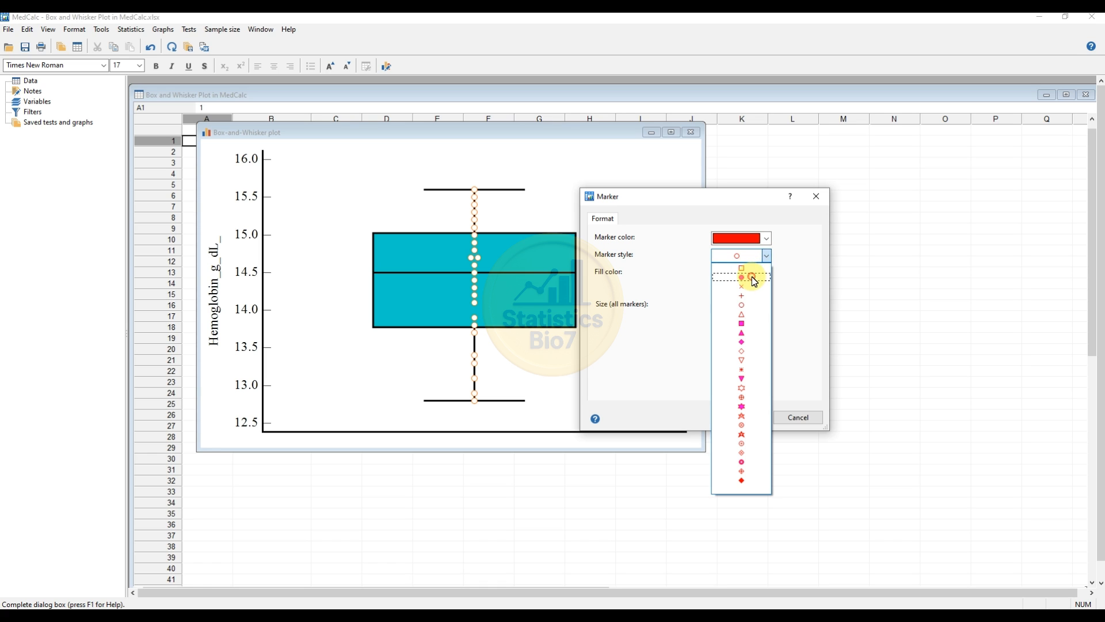
pyautogui.click(751, 267)
pyautogui.click(768, 274)
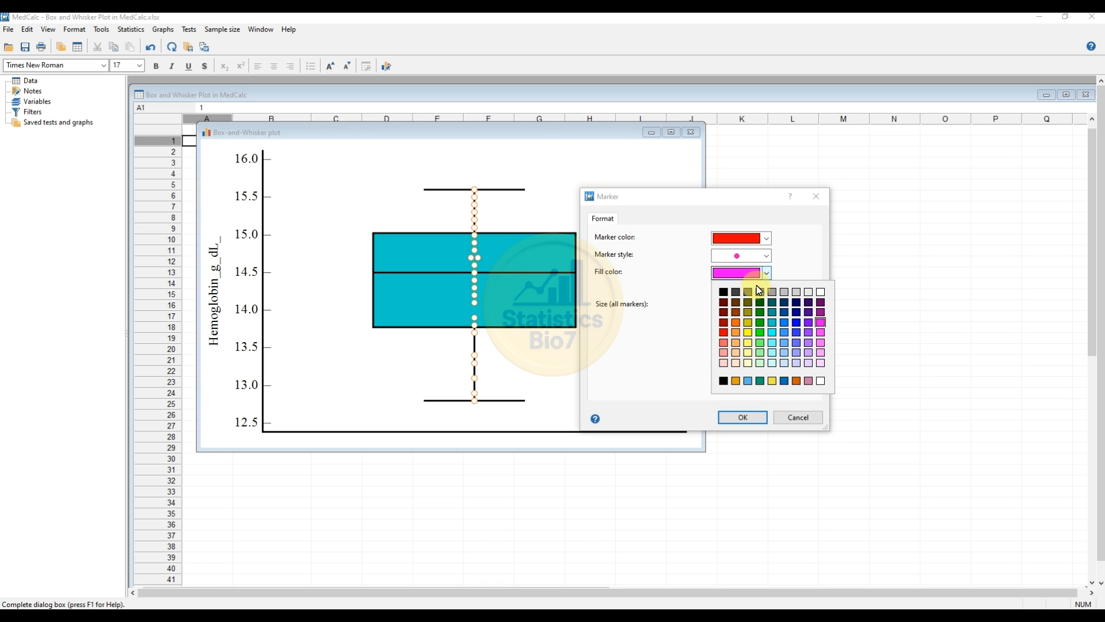
pyautogui.click(726, 338)
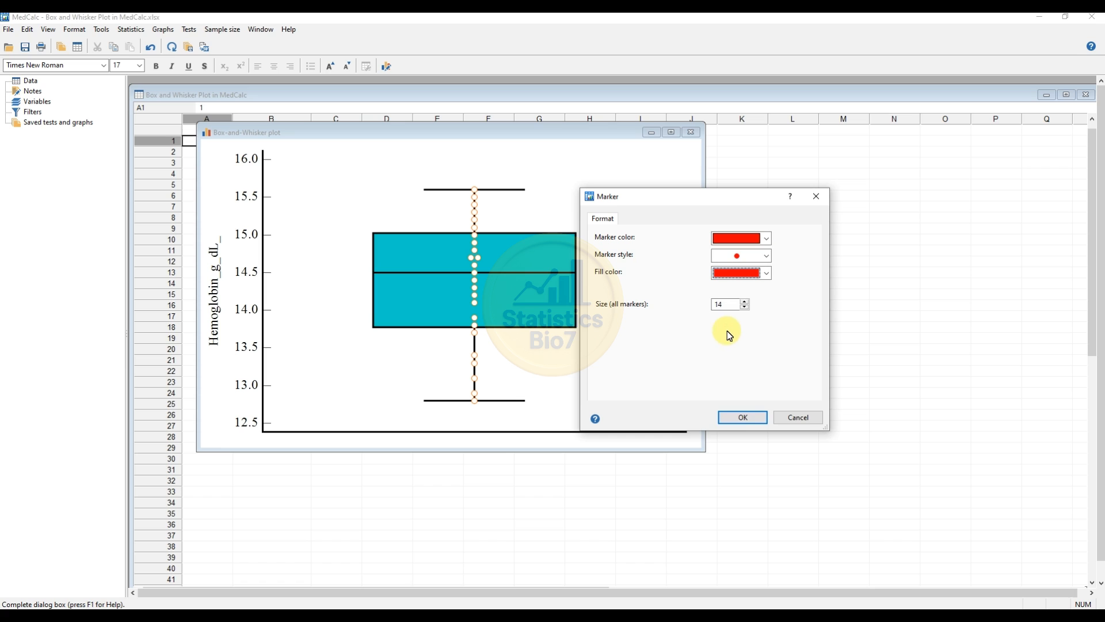
pyautogui.click(744, 418)
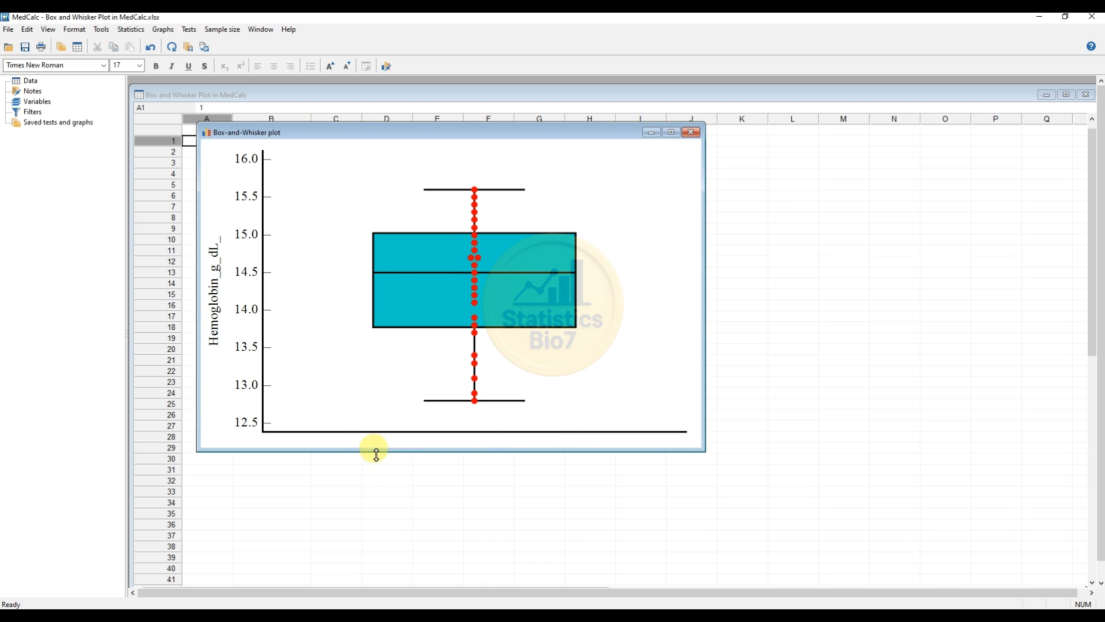
# Review the Y-axis scale settings for minimum, maximum, increment and minor tickmarks, leaving them as they are
pyautogui.rightClick(244, 311)
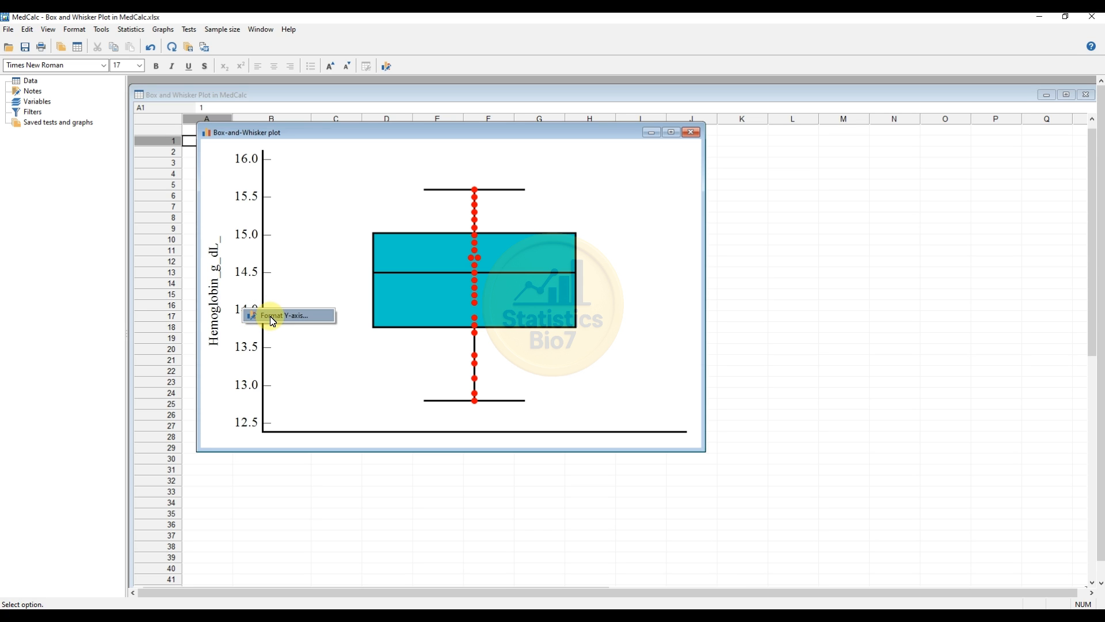
pyautogui.click(273, 318)
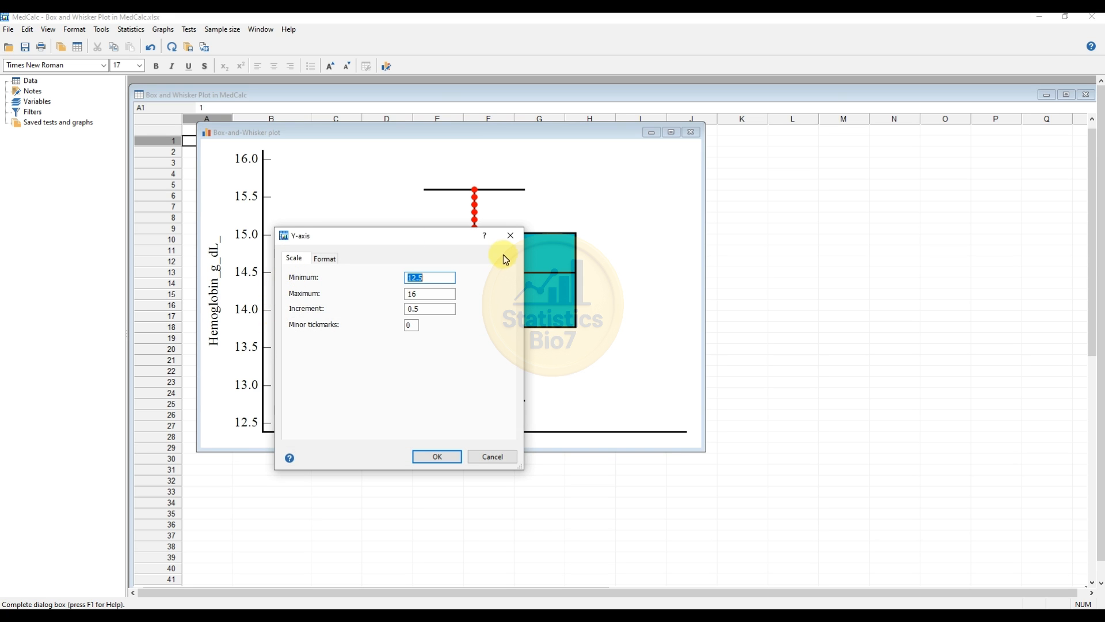
pyautogui.moveTo(383, 237); pyautogui.dragTo(471, 206)
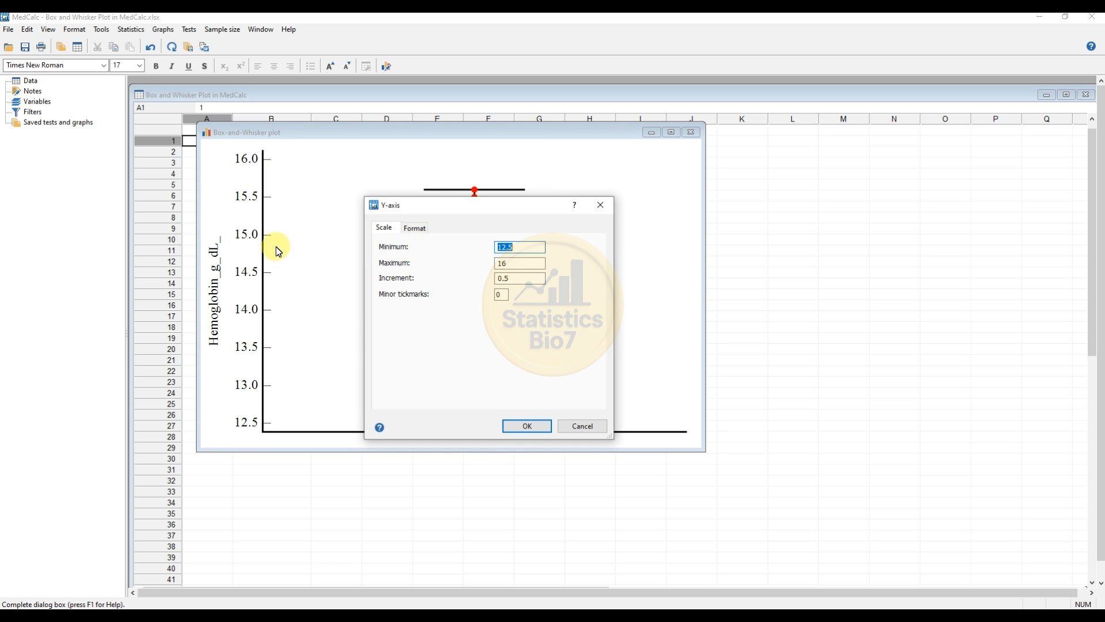
pyautogui.click(575, 427)
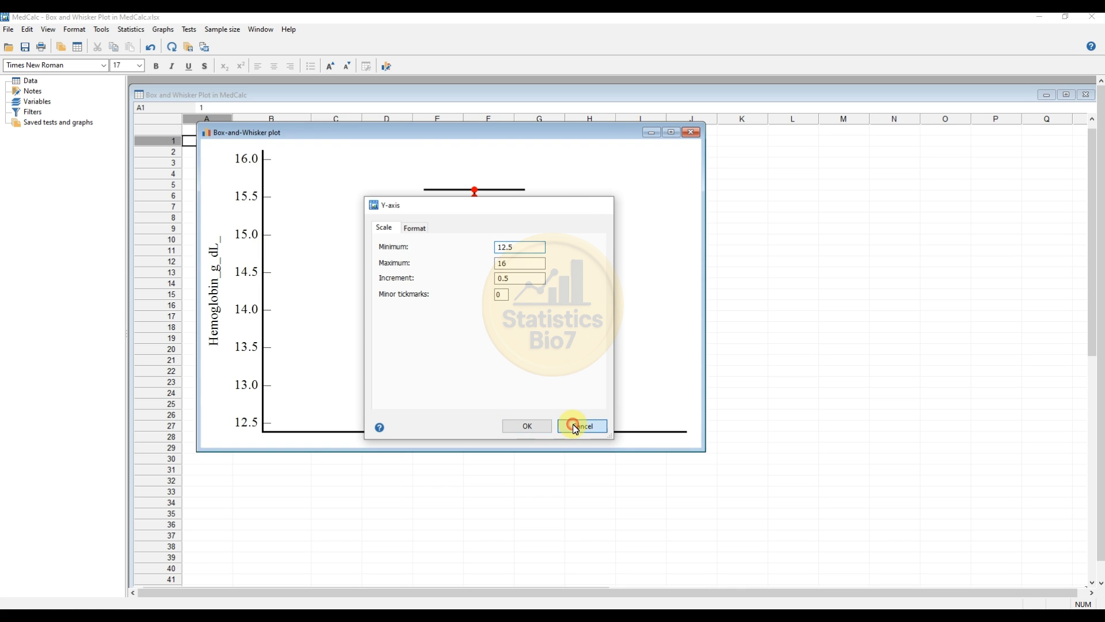
# Check the color setting of the Y-axis title and close it without changes
pyautogui.rightClick(215, 292)
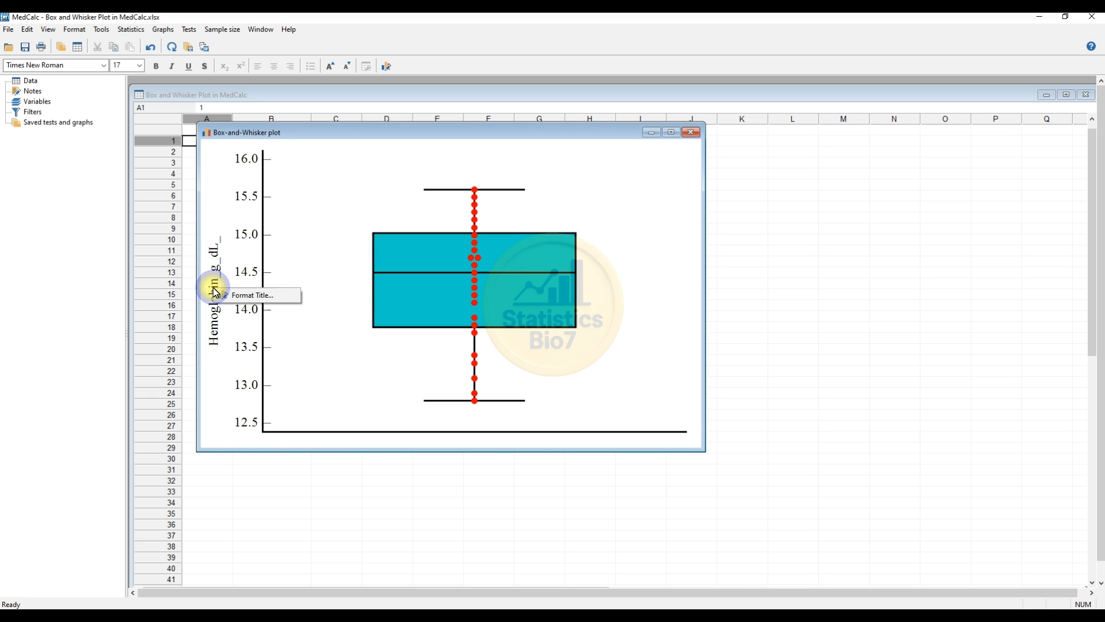
pyautogui.click(254, 295)
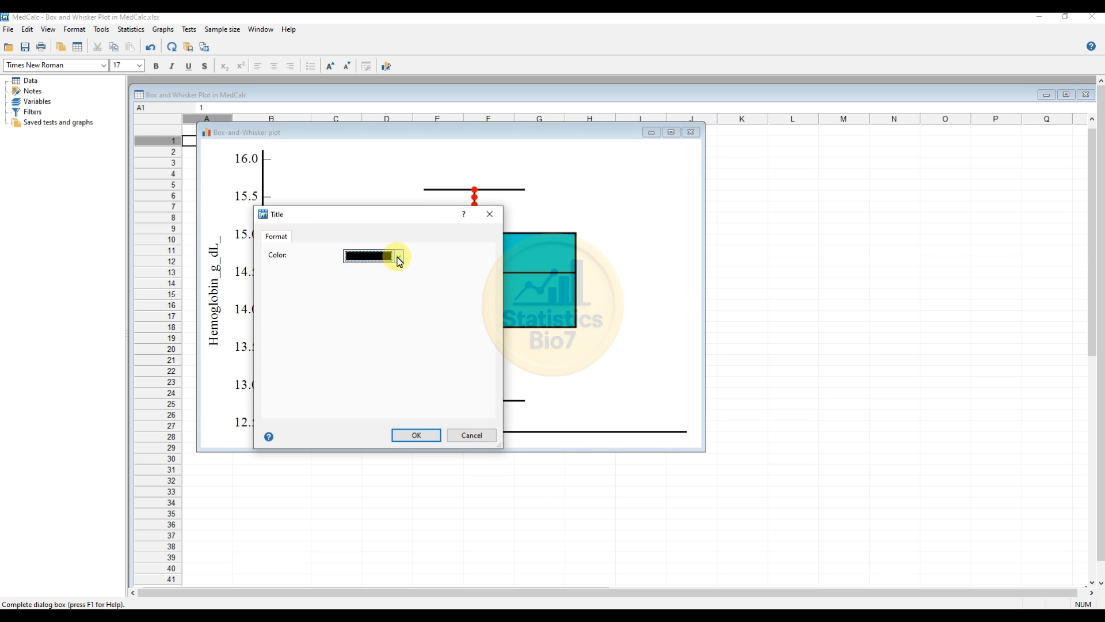
pyautogui.click(471, 435)
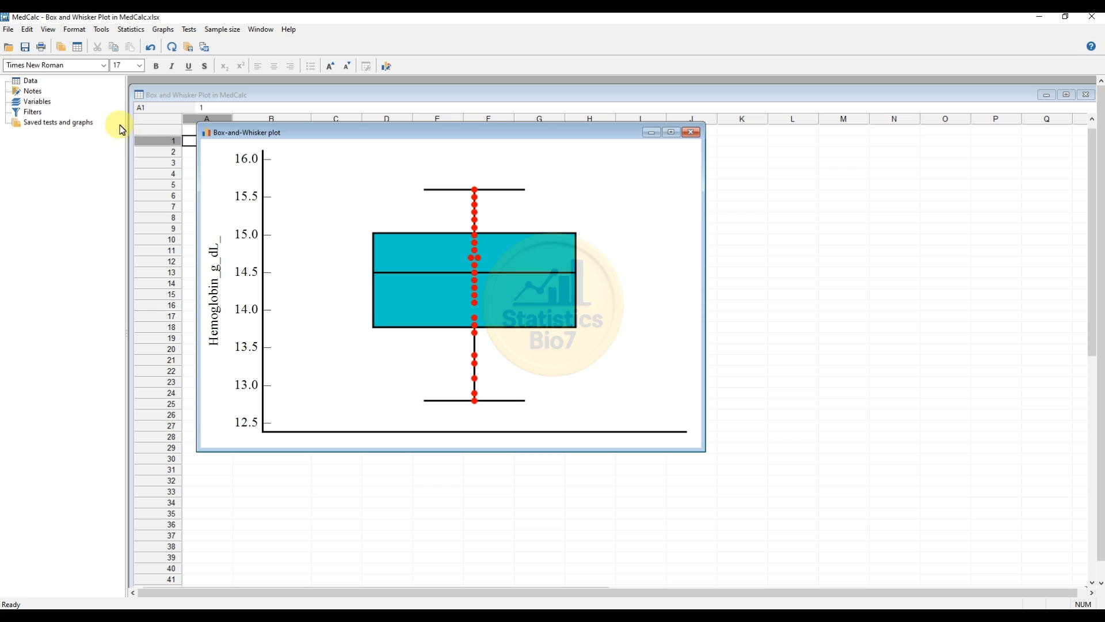
# Try the Times New Roman Baltic font on the plot text and switch back to Times New Roman
pyautogui.moveTo(284, 132); pyautogui.dragTo(306, 135)
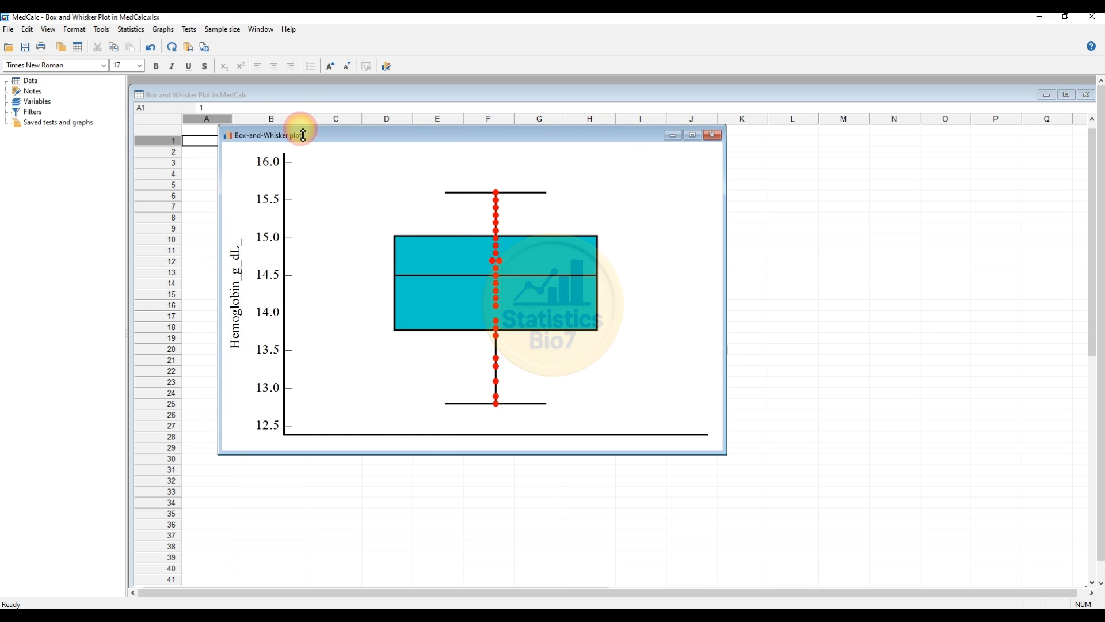
pyautogui.click(104, 65)
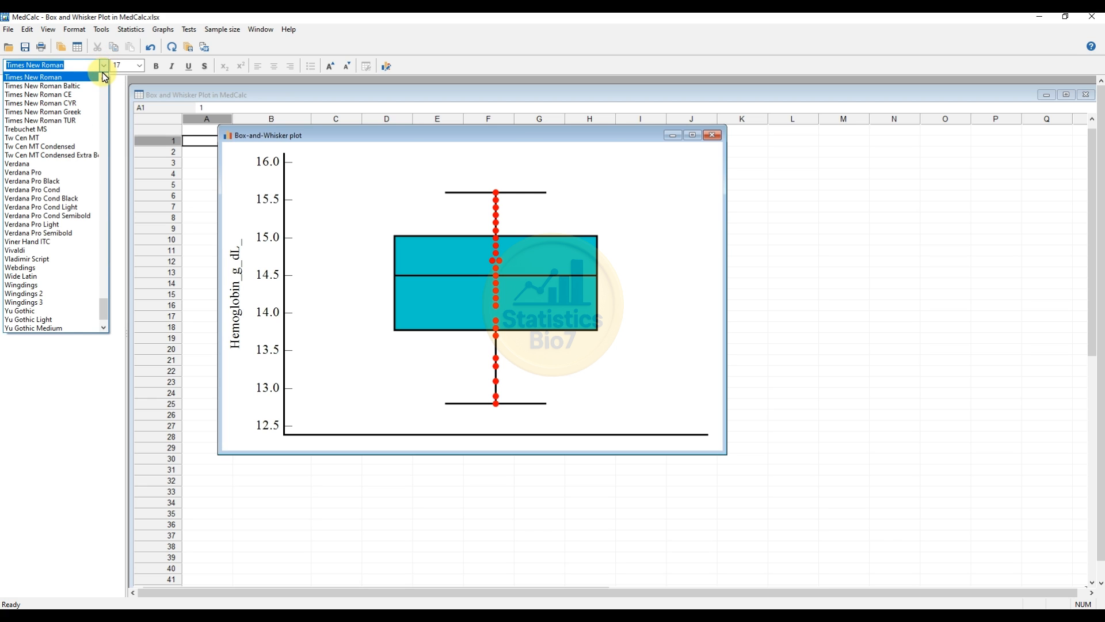
pyautogui.click(95, 86)
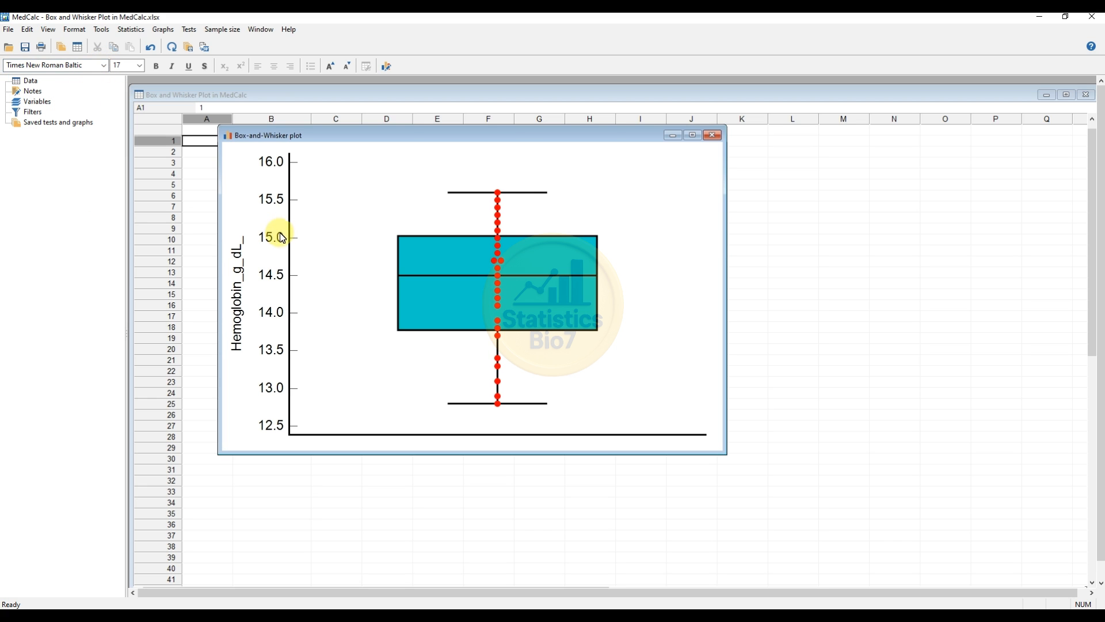
pyautogui.click(105, 65)
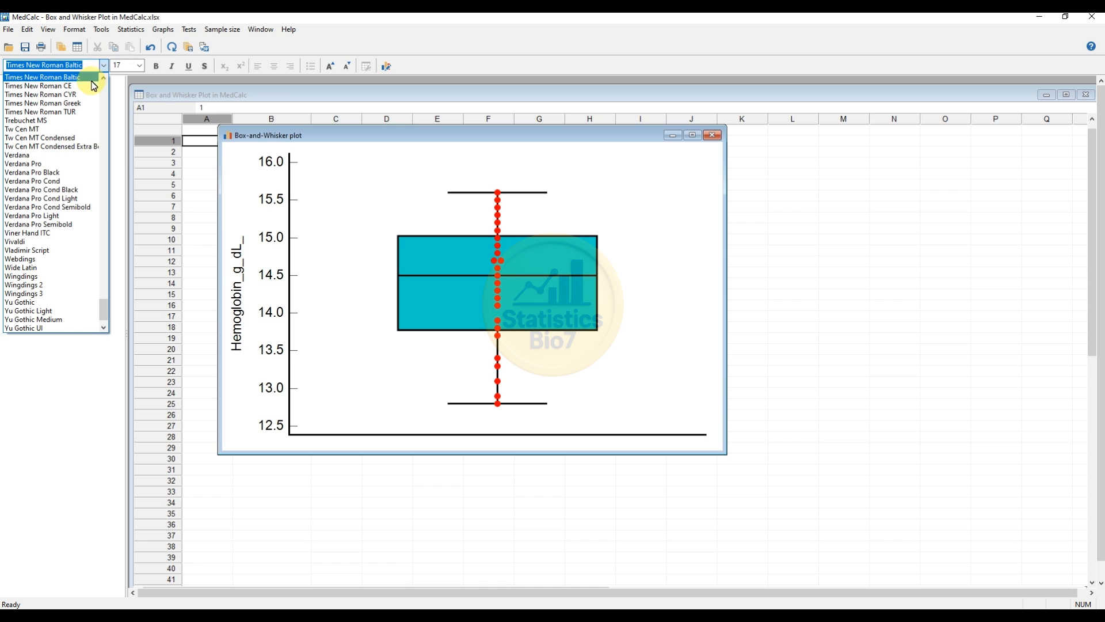
pyautogui.scroll(3, 83, 96)
pyautogui.click(63, 118)
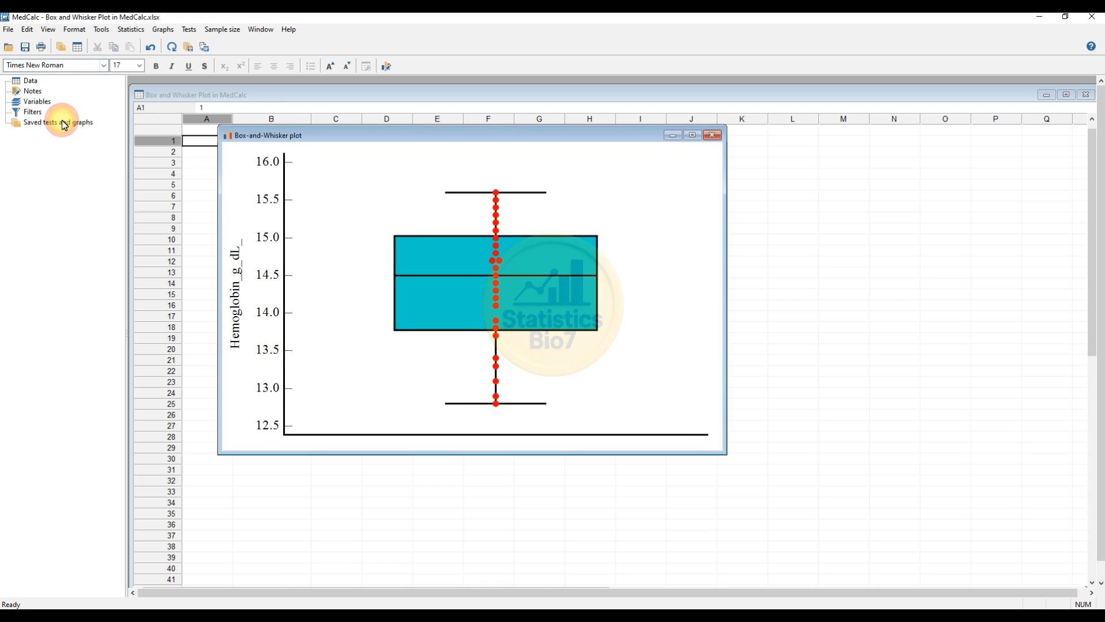
# Move the plot window down the worksheet, clear of the column headings and first data rows
pyautogui.moveTo(472, 136); pyautogui.dragTo(520, 172)
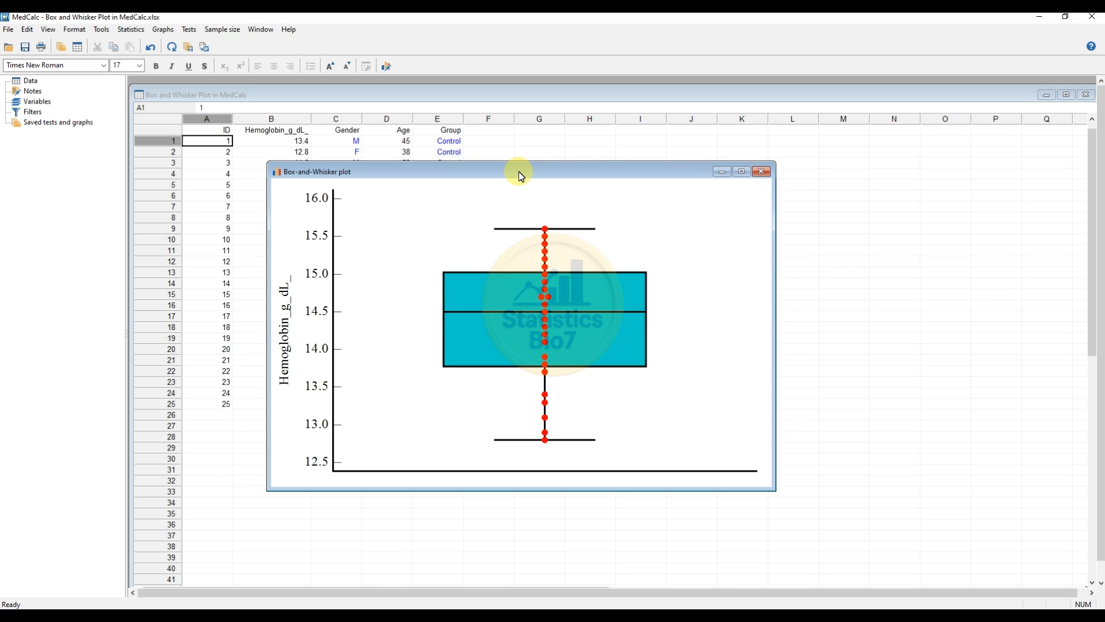